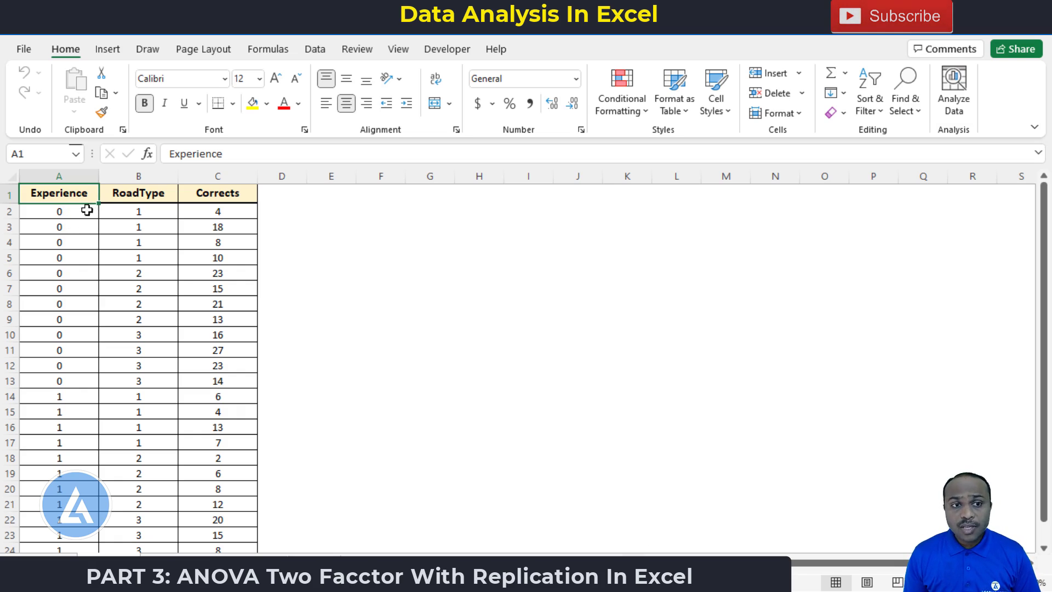
Examine the Experience, RoadType and Corrects columns of the raw data, including the codes used for each factor level.
left_click(80, 215)
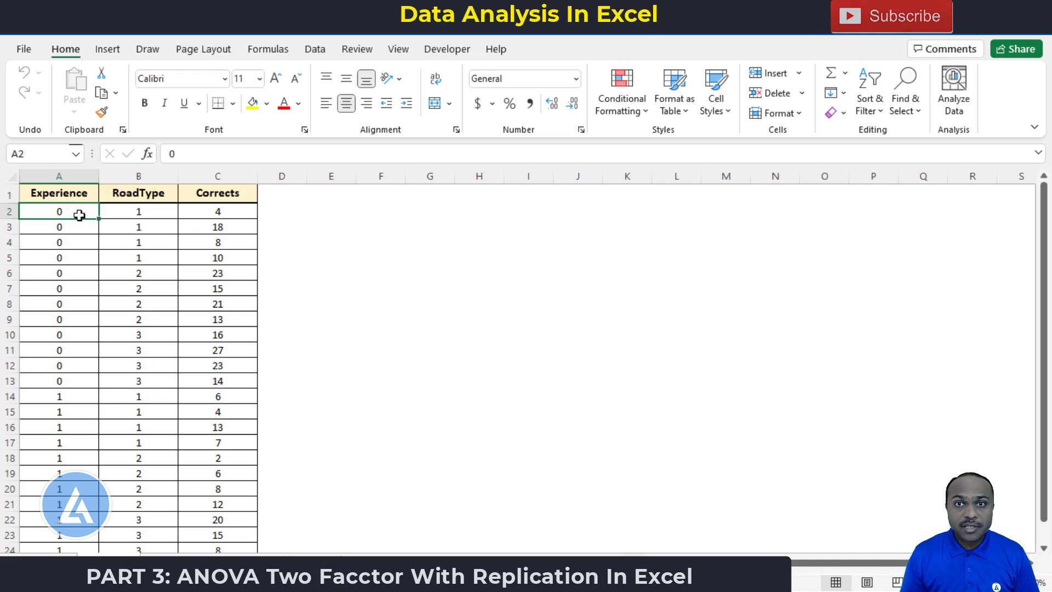
left_click(64, 396)
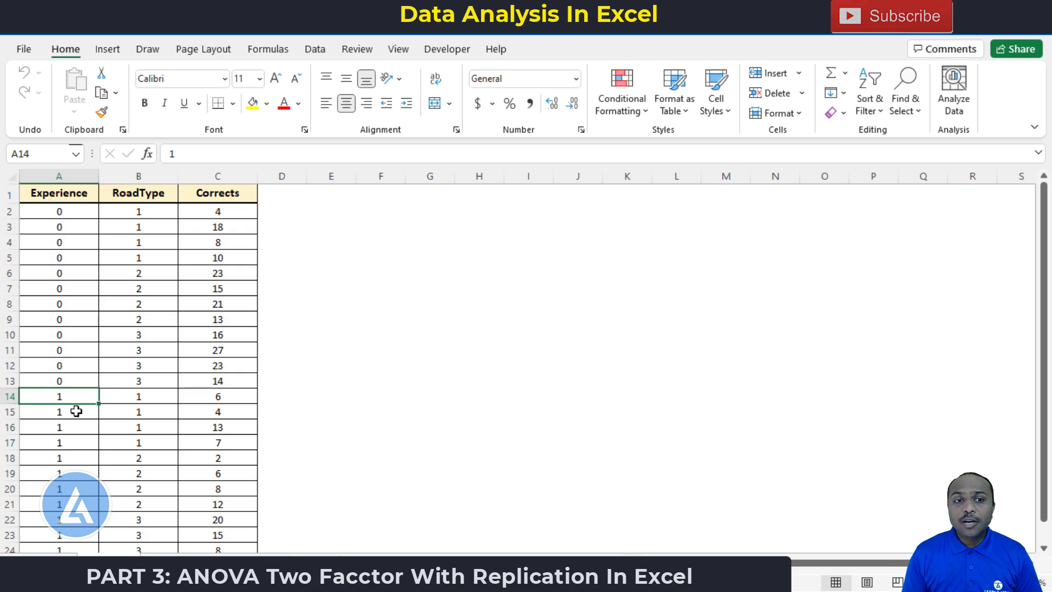
left_click(159, 196)
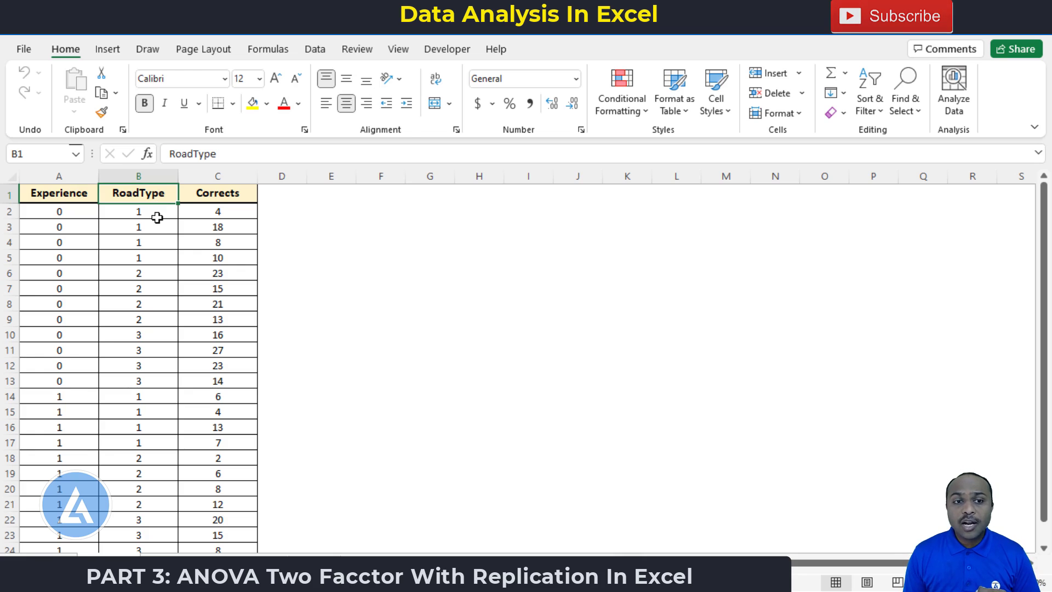
left_click(156, 213)
left_click(152, 299)
left_click(154, 338)
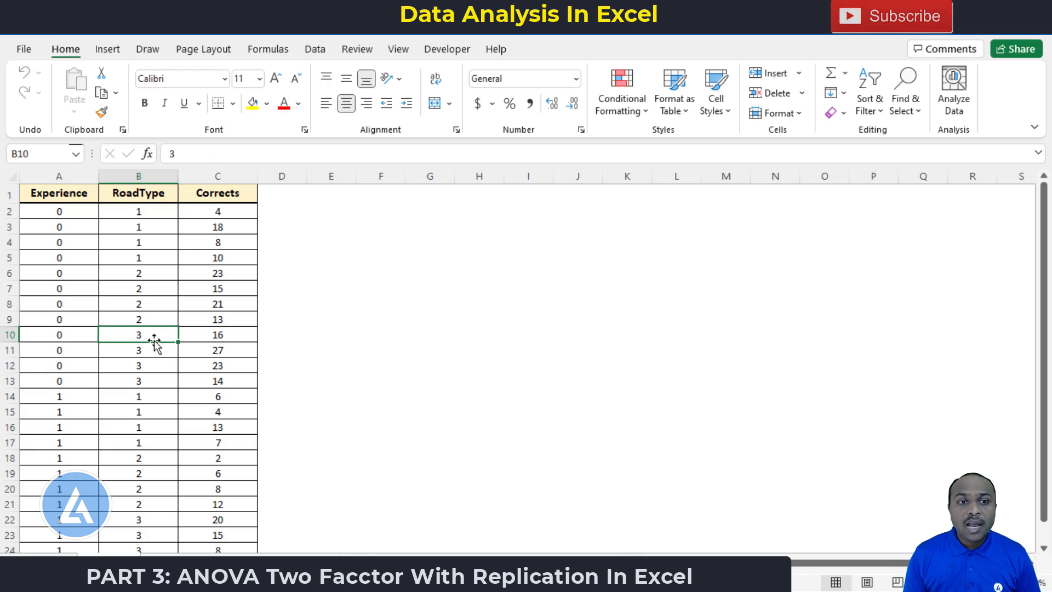
left_click(242, 200)
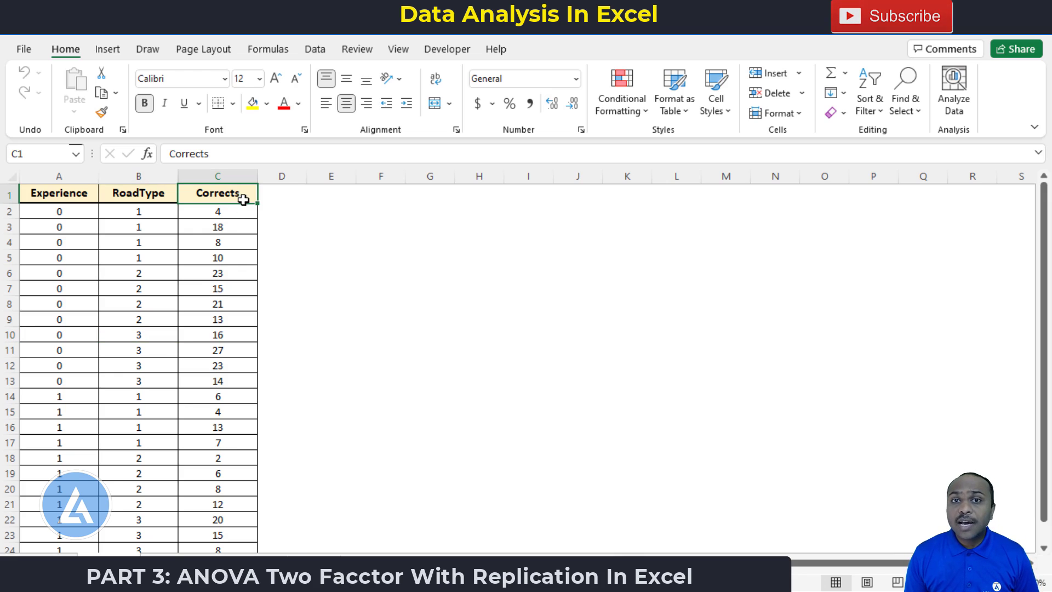
left_click(241, 211)
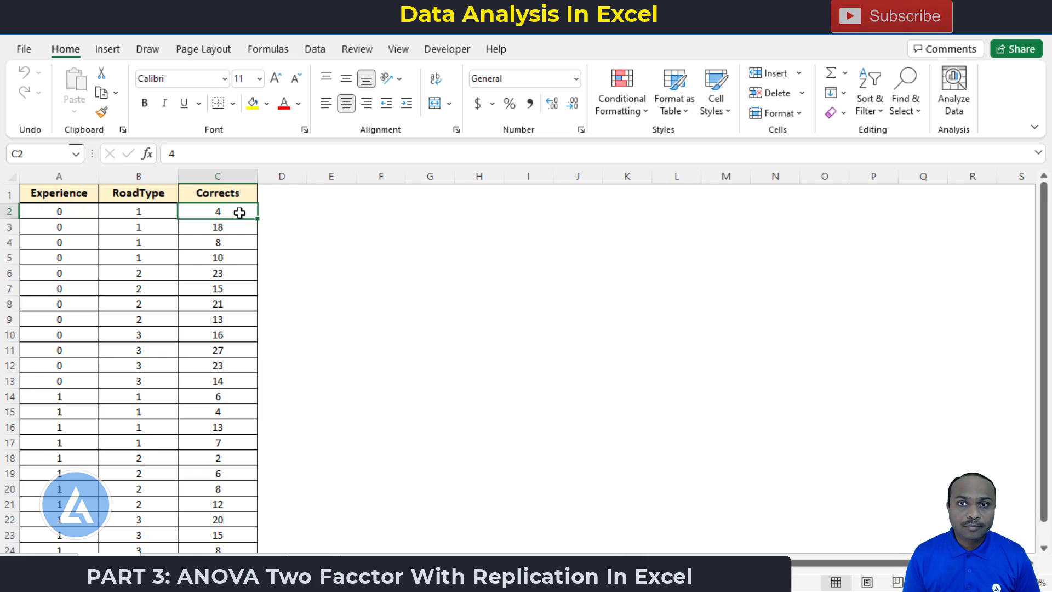
Review the rearranged data sheet, with Road 1, Road 2 and Road 3 as columns and the experience groups as rows.
left_click(148, 203)
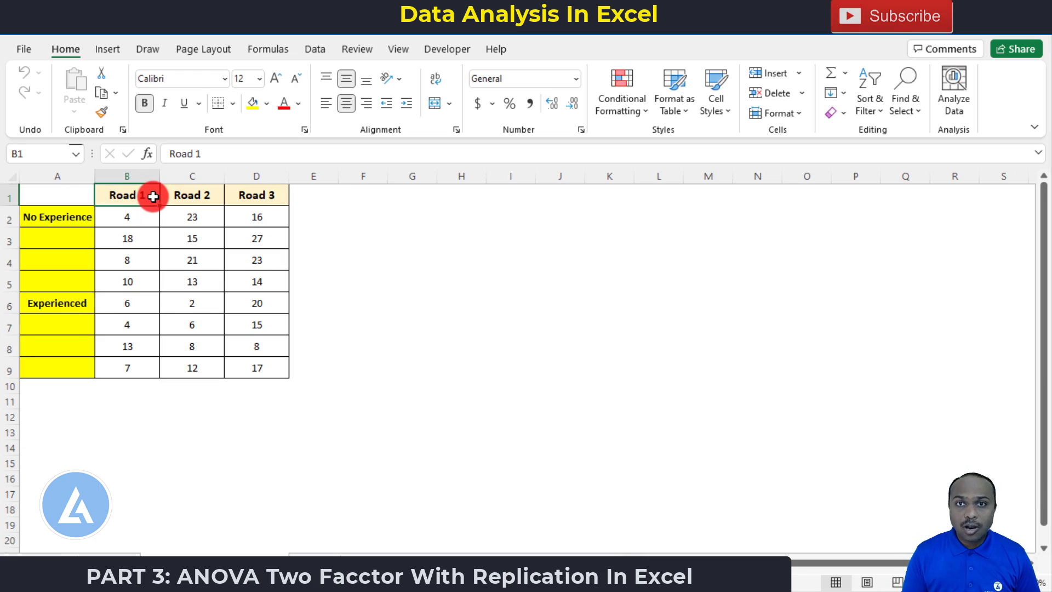
key("Right")
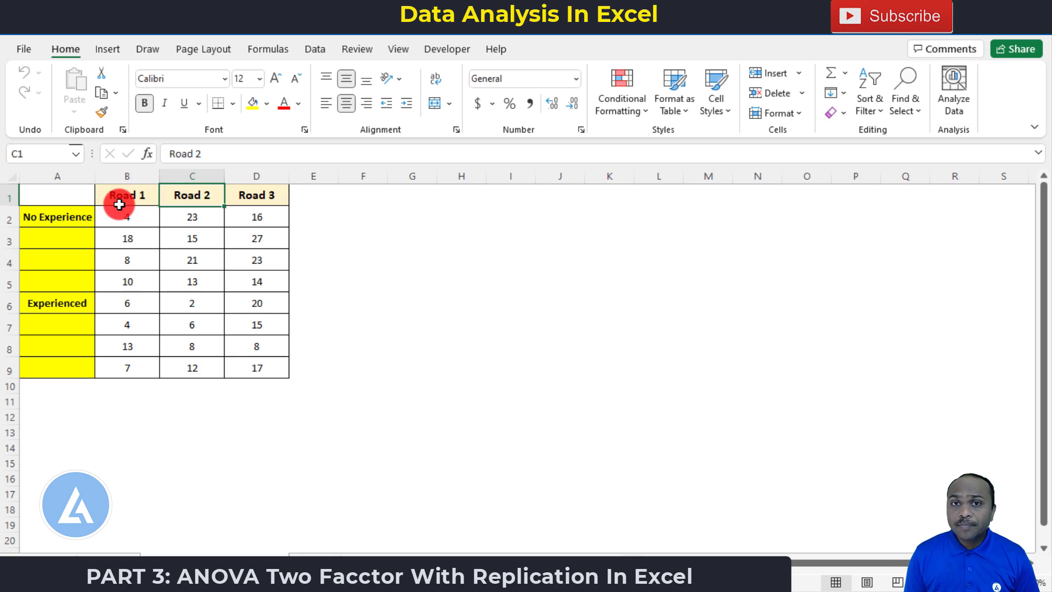
left_click_drag(132, 179, 258, 176)
left_click_drag(7, 219, 7, 370)
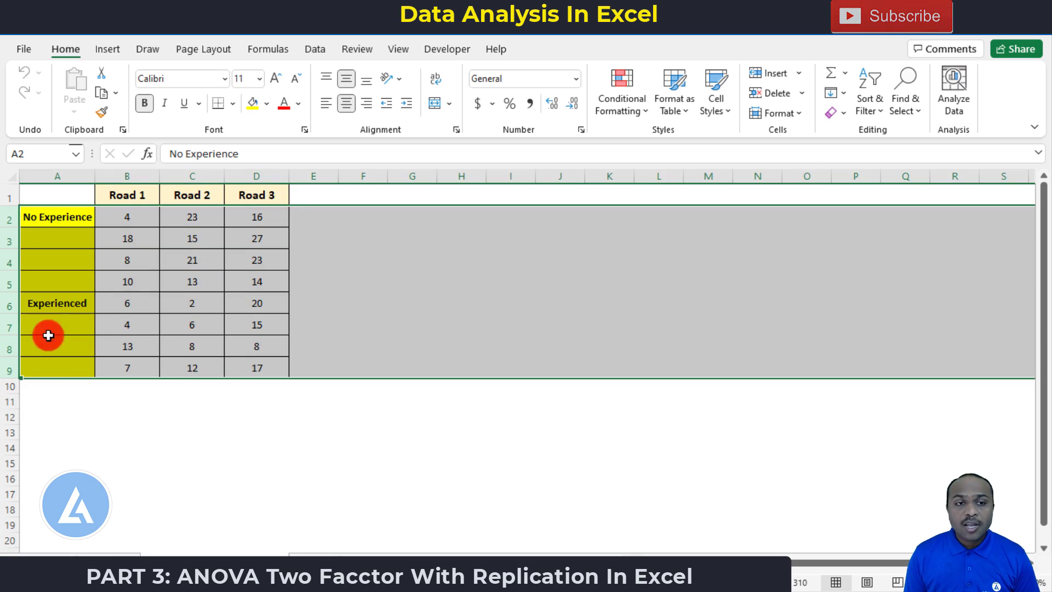
left_click(135, 196)
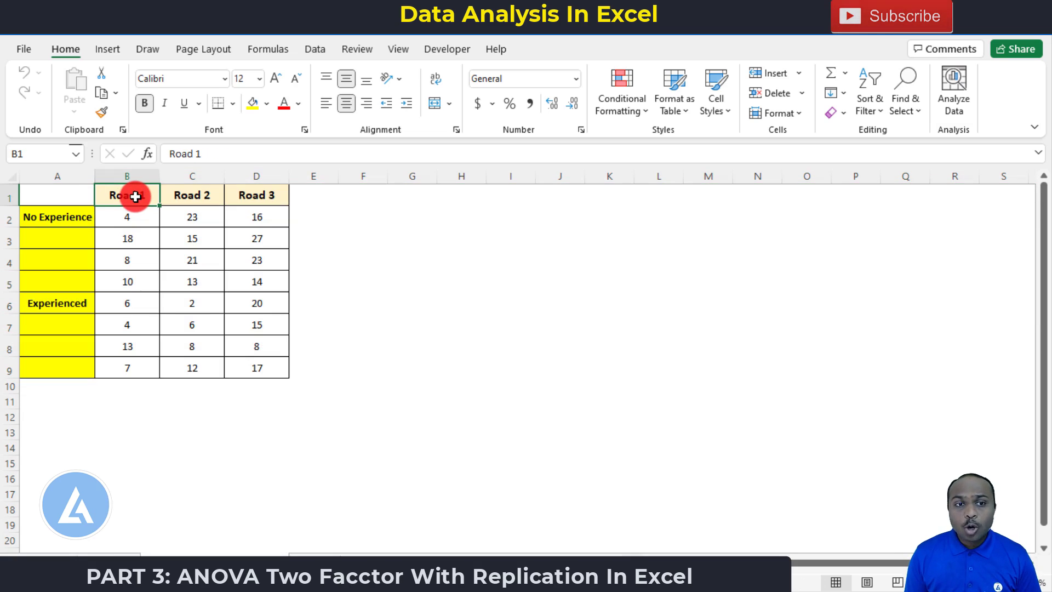
left_click(185, 193)
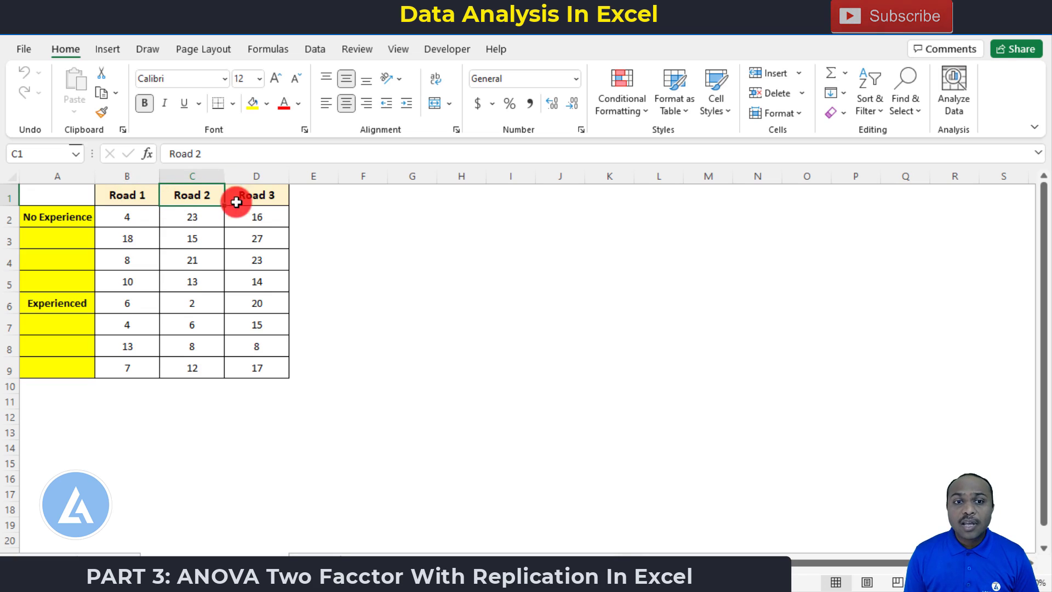
left_click(259, 196)
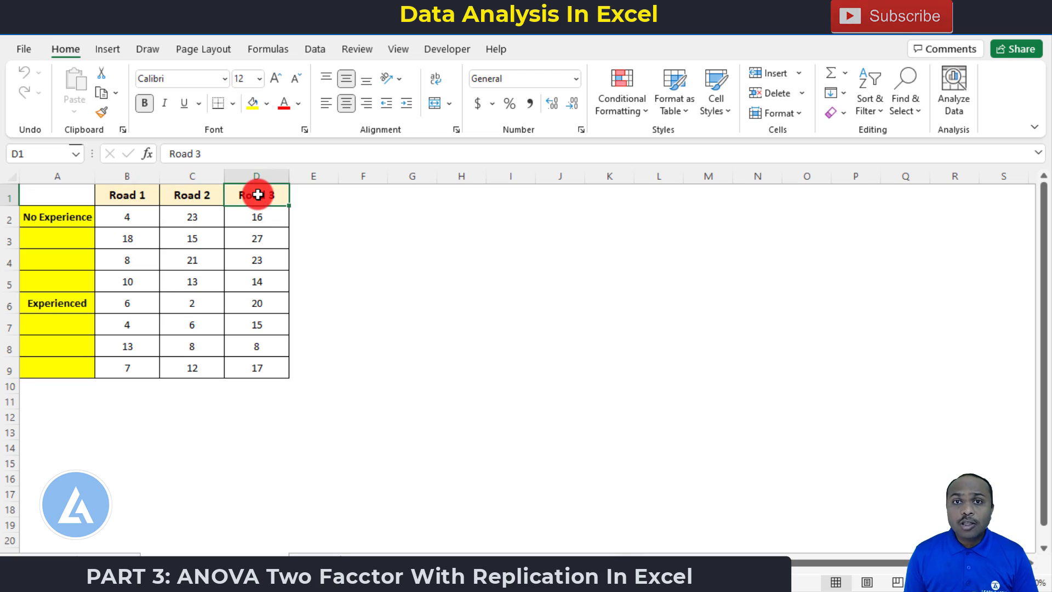
Inspect the No Experience and Experienced row groups and compare the rearranged table with the raw data sheet.
left_click(89, 217)
left_click_drag(76, 218, 66, 367)
left_click(65, 224)
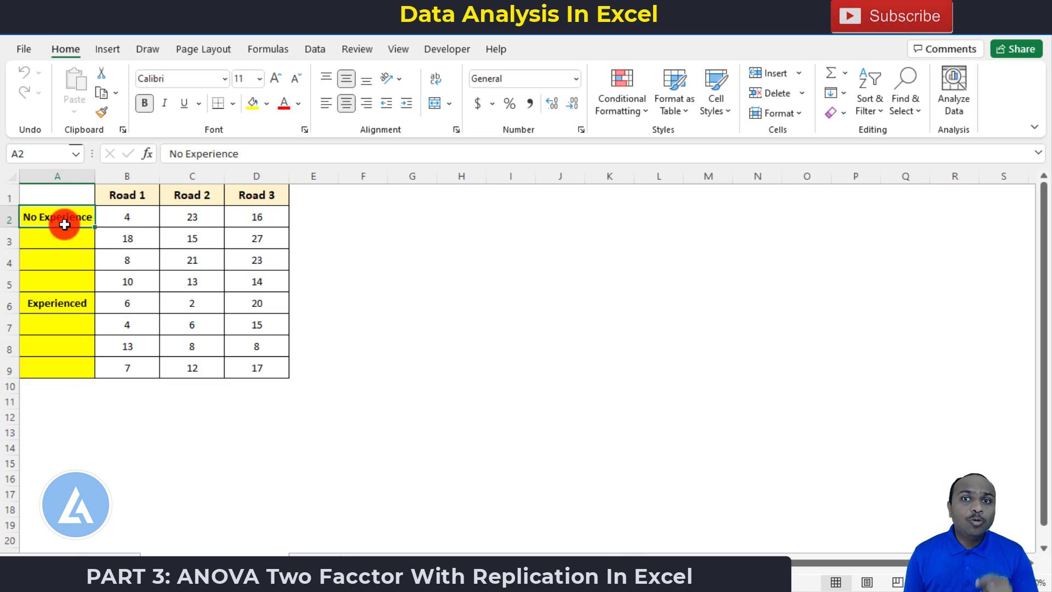
left_click(138, 220)
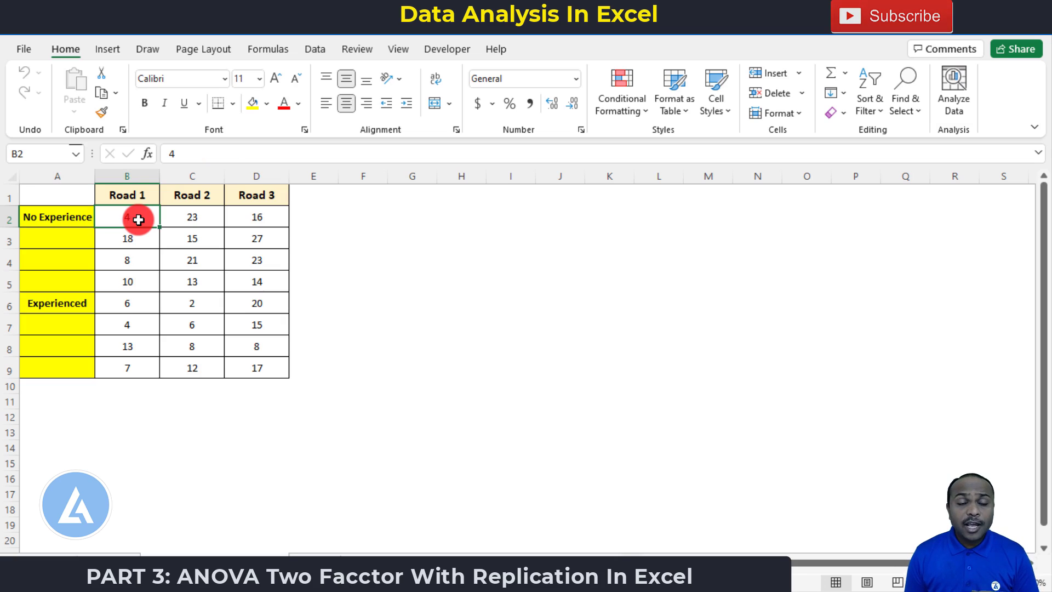
left_click(147, 195)
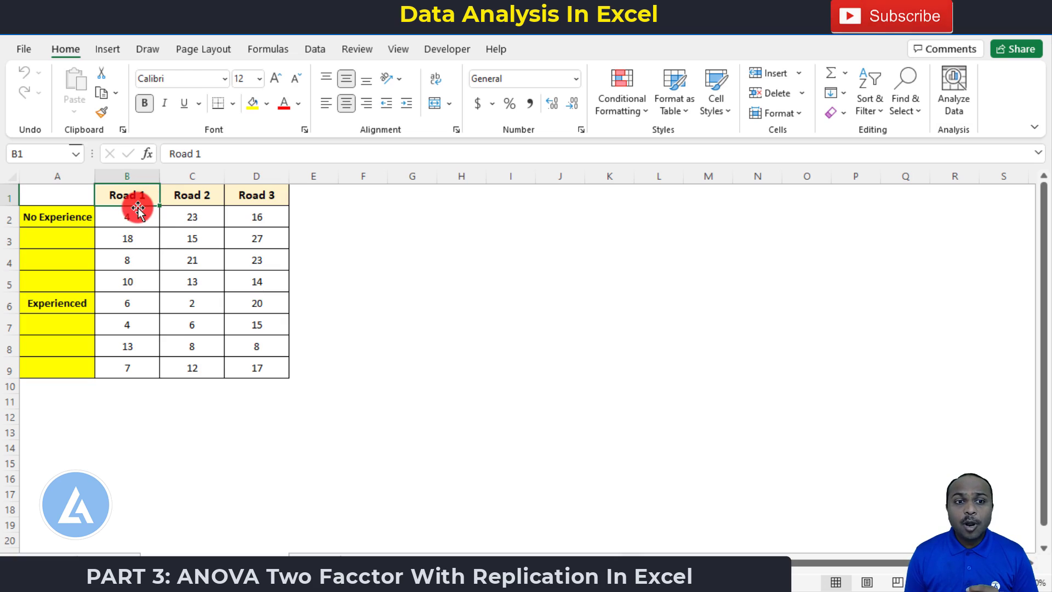
left_click(136, 219)
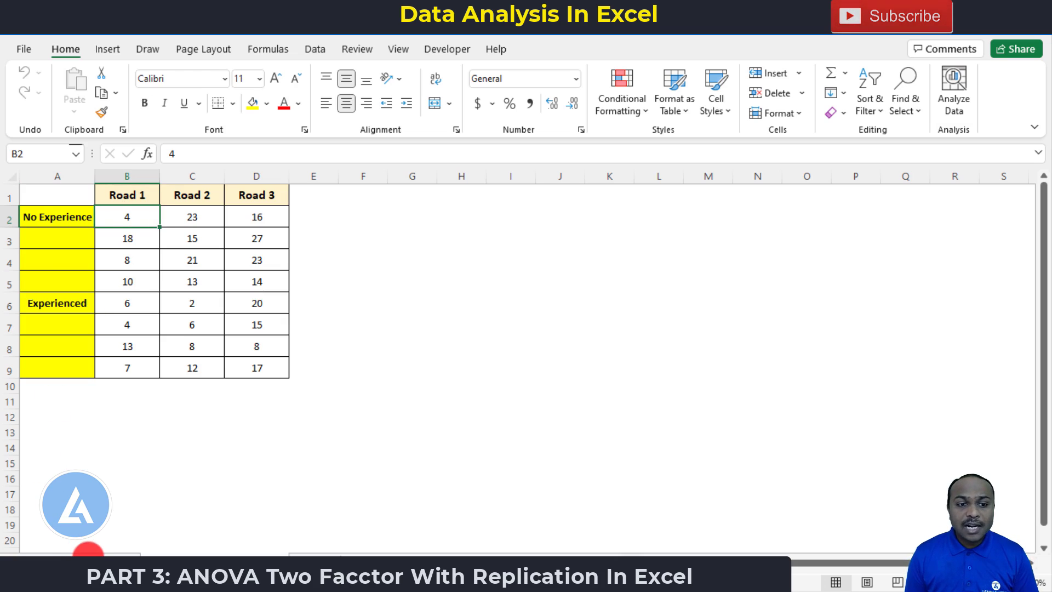
left_click(95, 549)
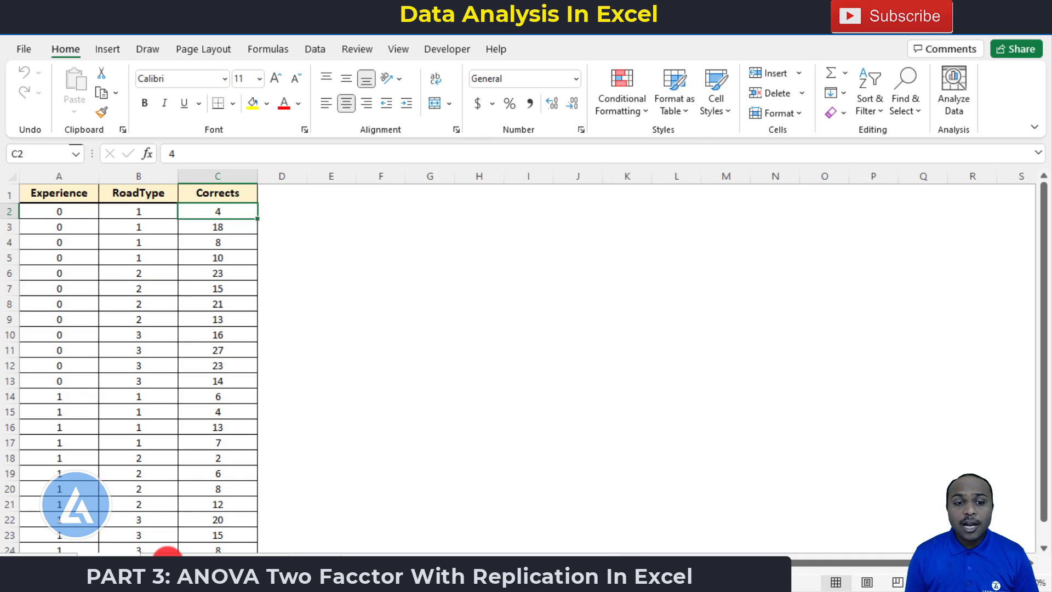
left_click(168, 549)
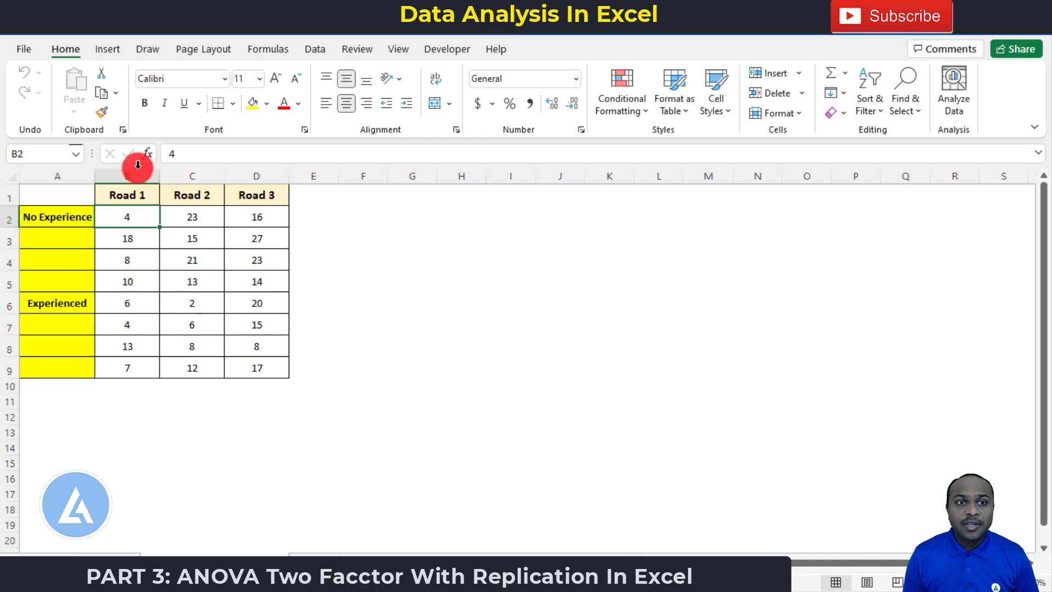
Start the Anova: Two-Factor With Replication analysis with $A$1:$D$9 as the input range, including the row and column labels.
left_click(310, 51)
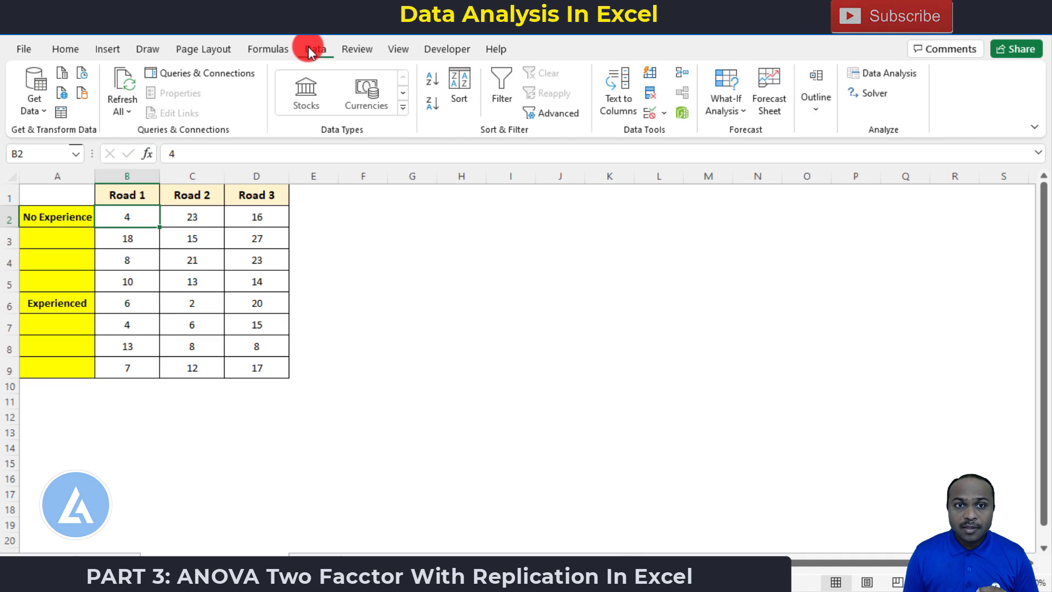
left_click(904, 76)
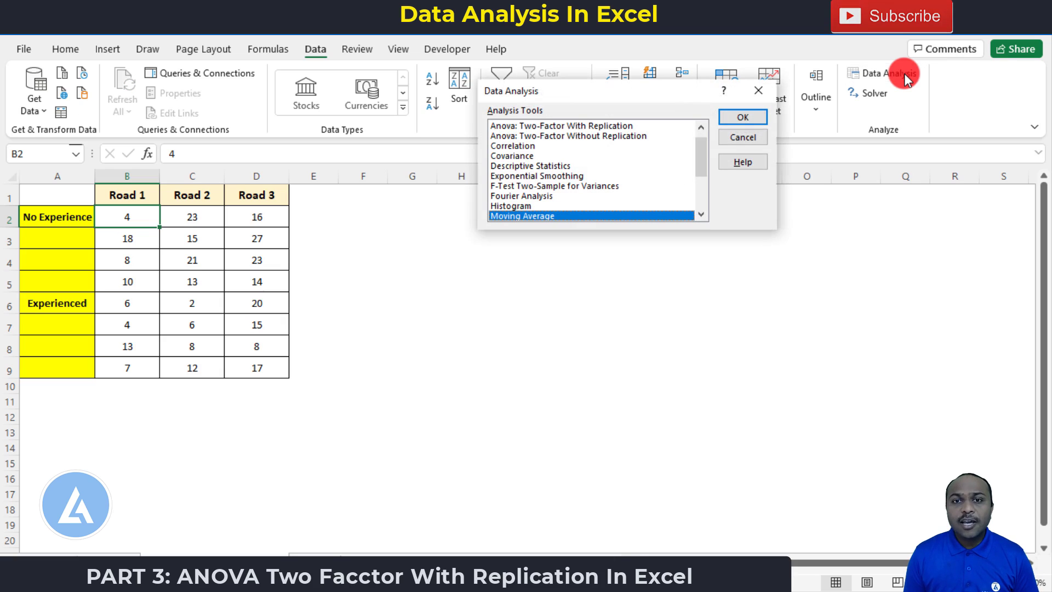
left_click(589, 127)
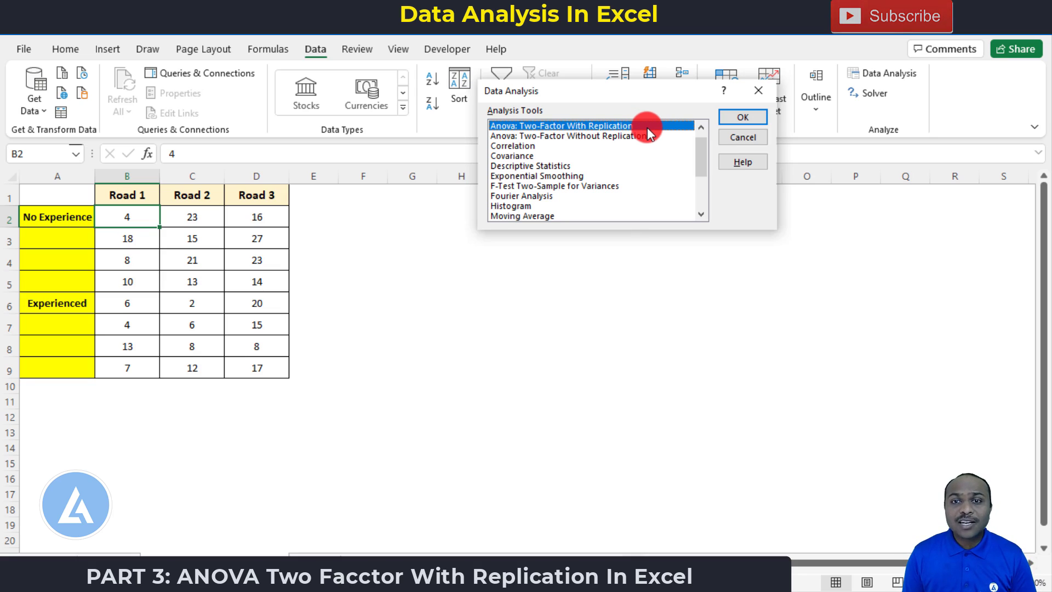
left_click(754, 114)
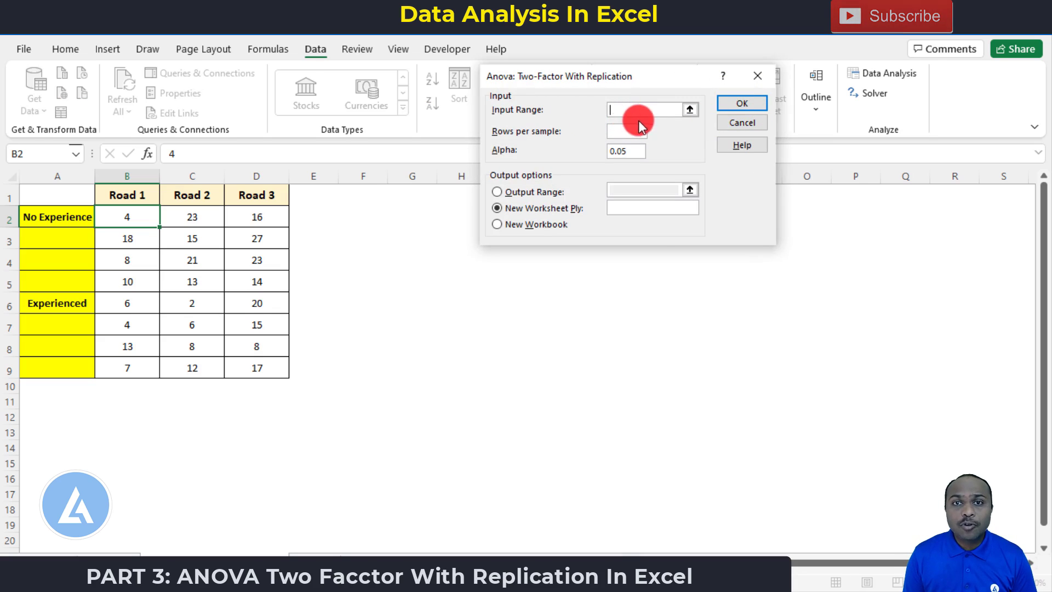
left_click(690, 110)
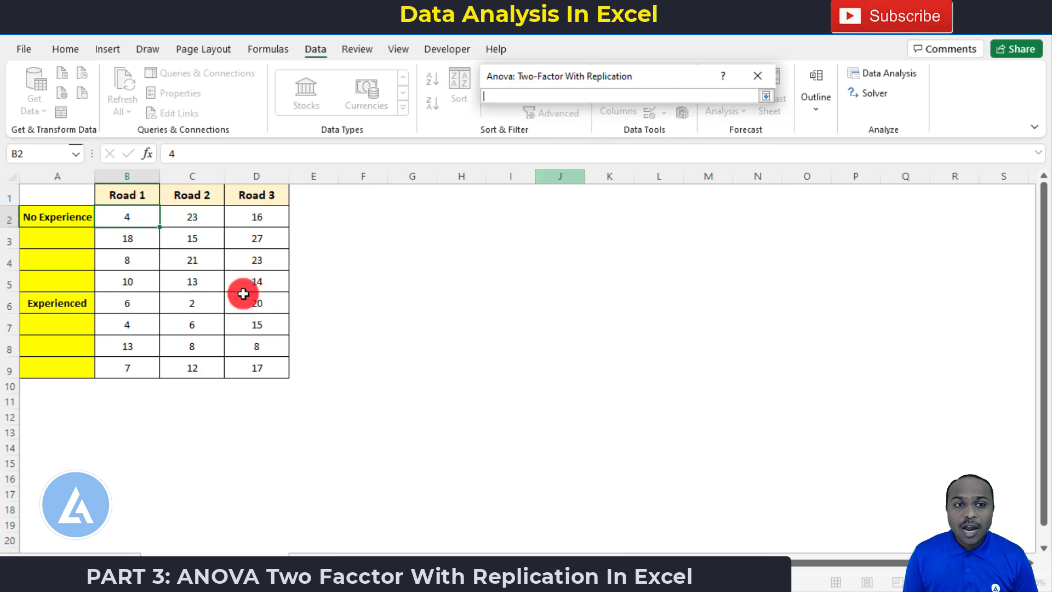
left_click_drag(61, 194, 252, 368)
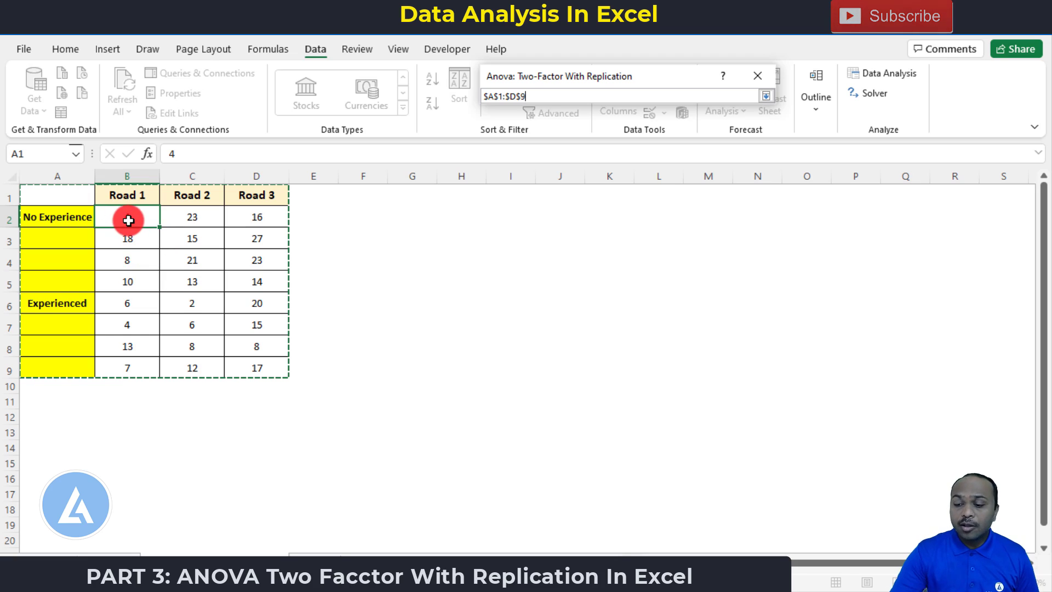
key("Return")
Set 4 rows per sample, keep alpha at 0.05, and run the analysis with output to a new worksheet.
left_click(616, 132)
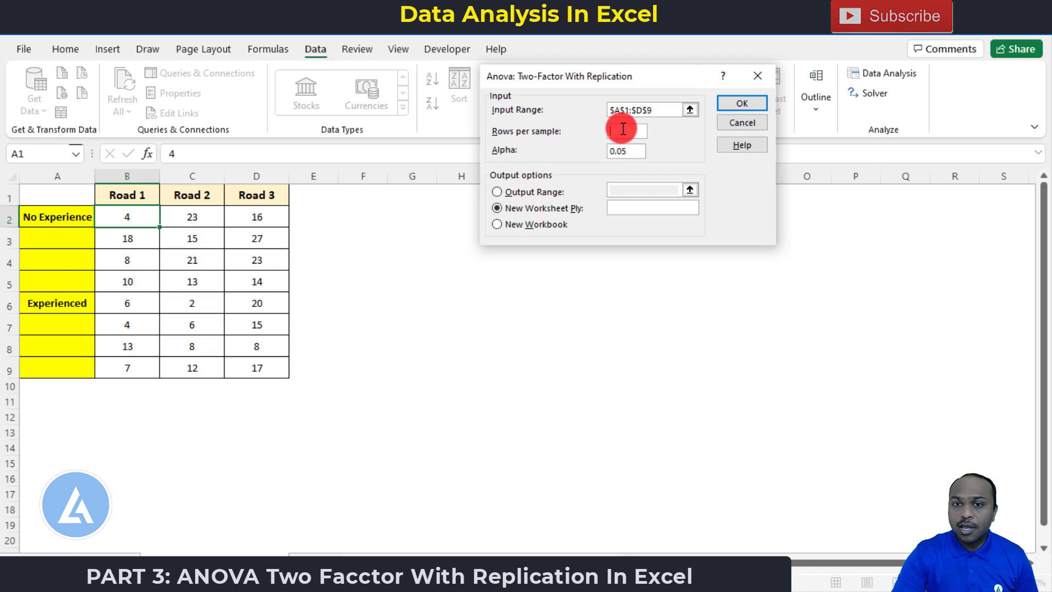
type("4")
key("Tab")
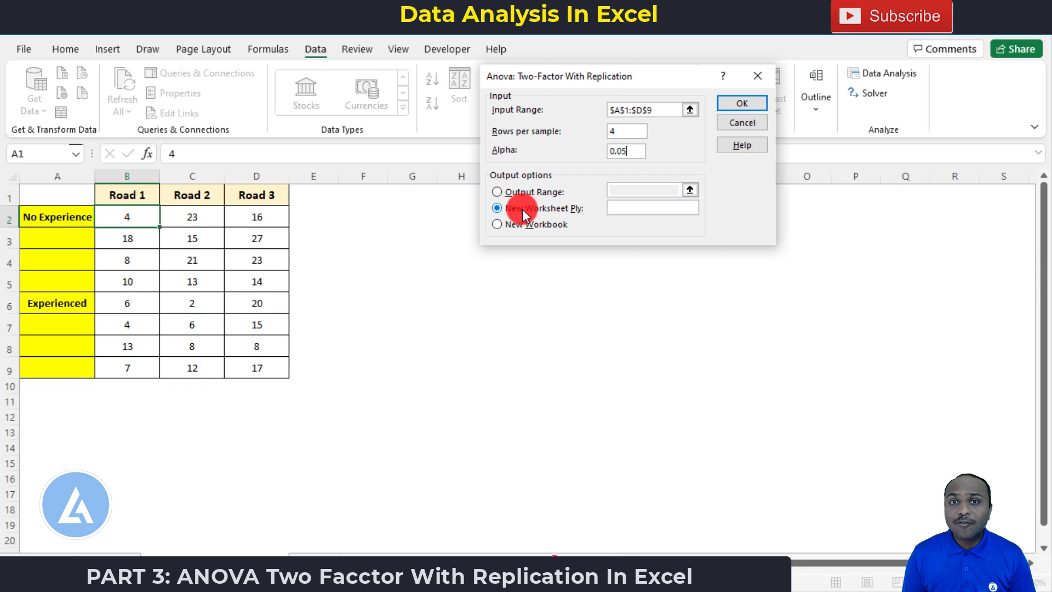
left_click(737, 106)
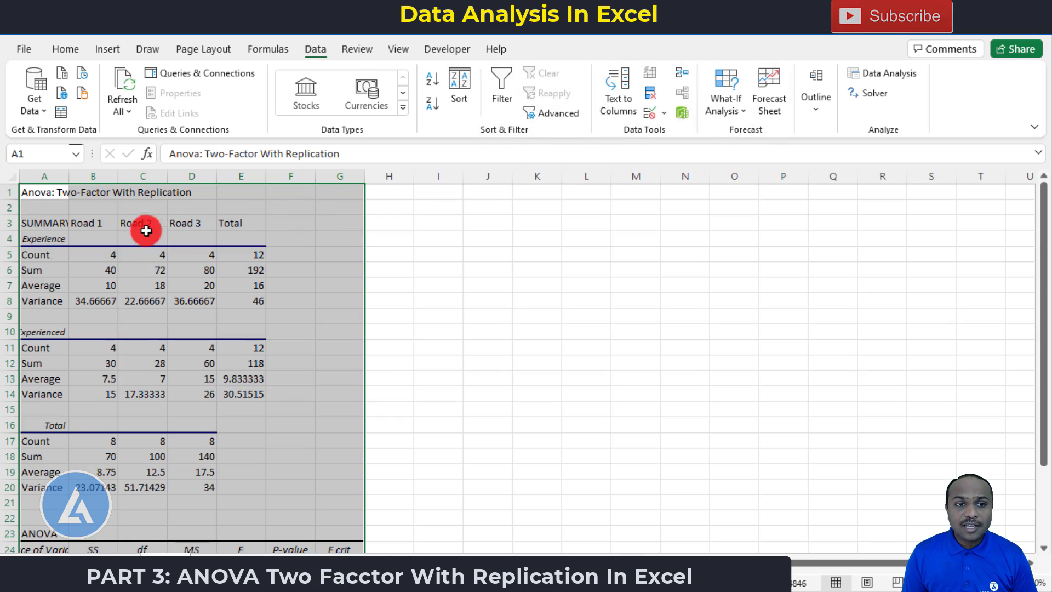
Widen column A of the ANOVA output sheet to fit its labels.
left_click(57, 196)
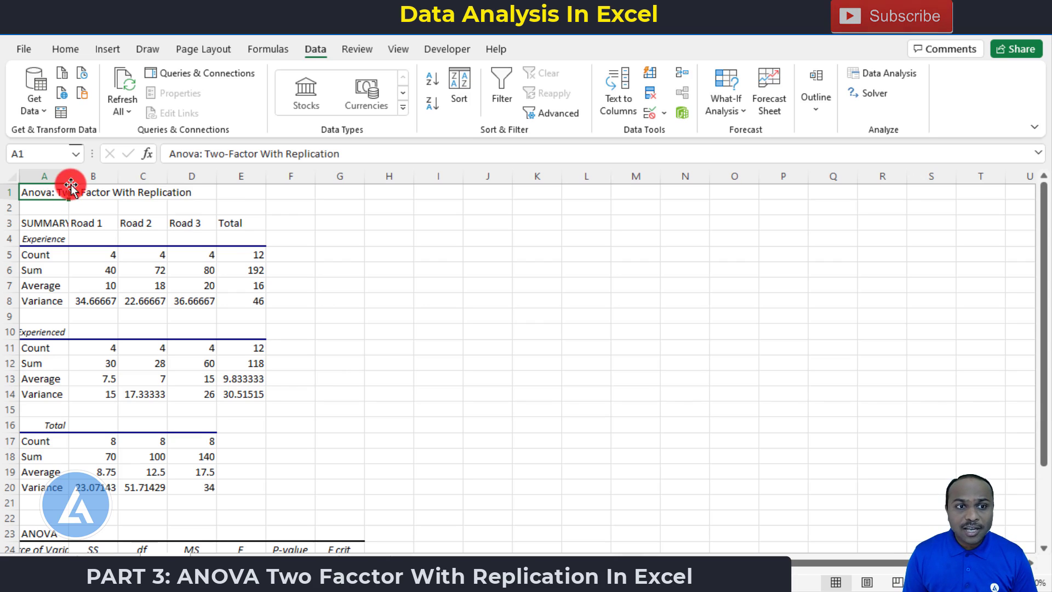
double_click(68, 176)
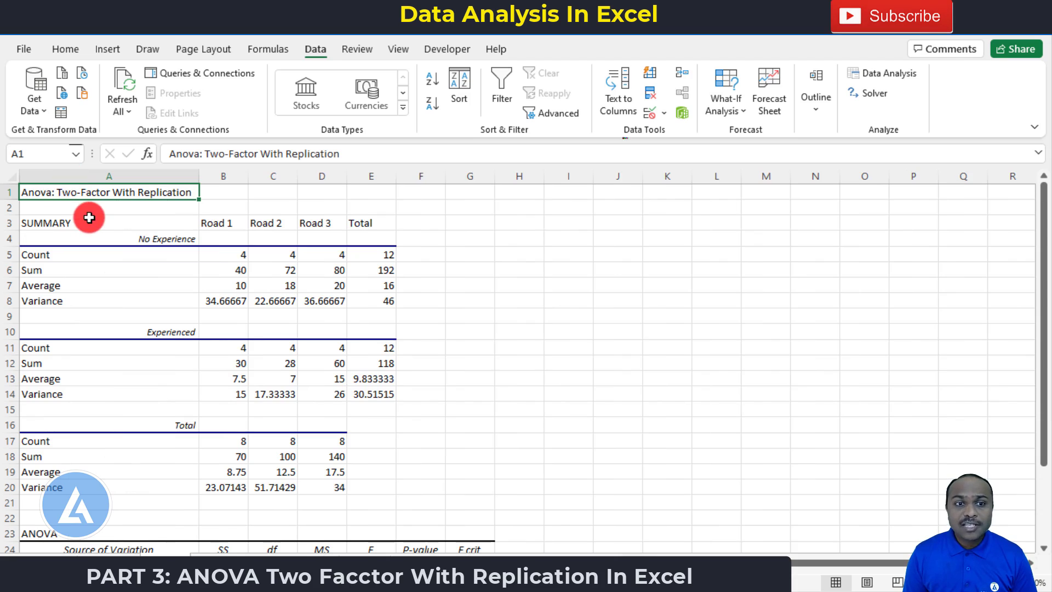
Examine the ANOVA summary's No Experience, Experienced and Total sections across the three roads, on the output sheet and its formatted version.
left_click(144, 242)
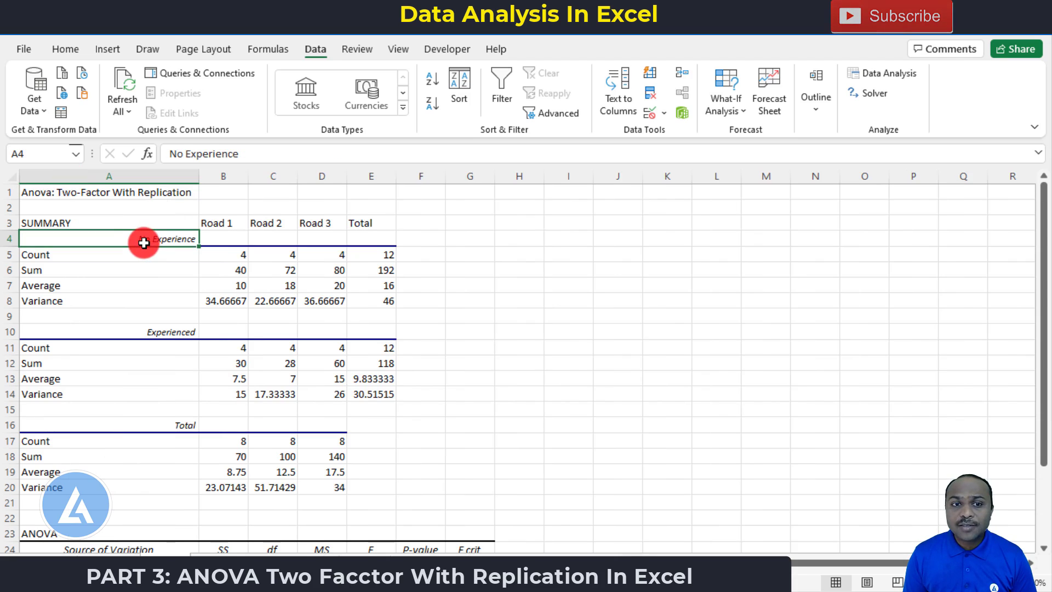
left_click(215, 223)
left_click(254, 222)
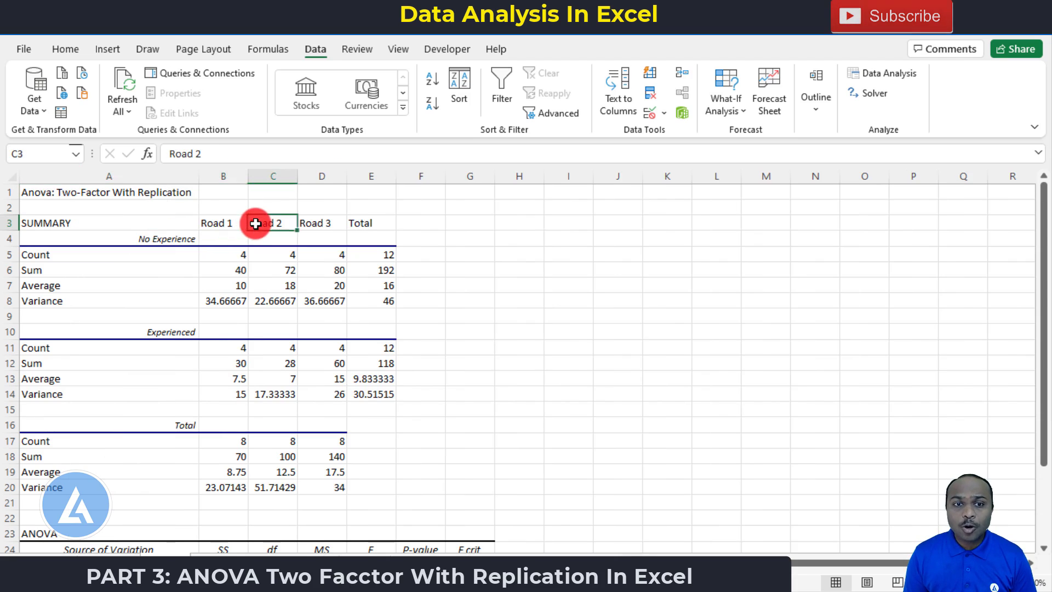
left_click(321, 223)
left_click(155, 331)
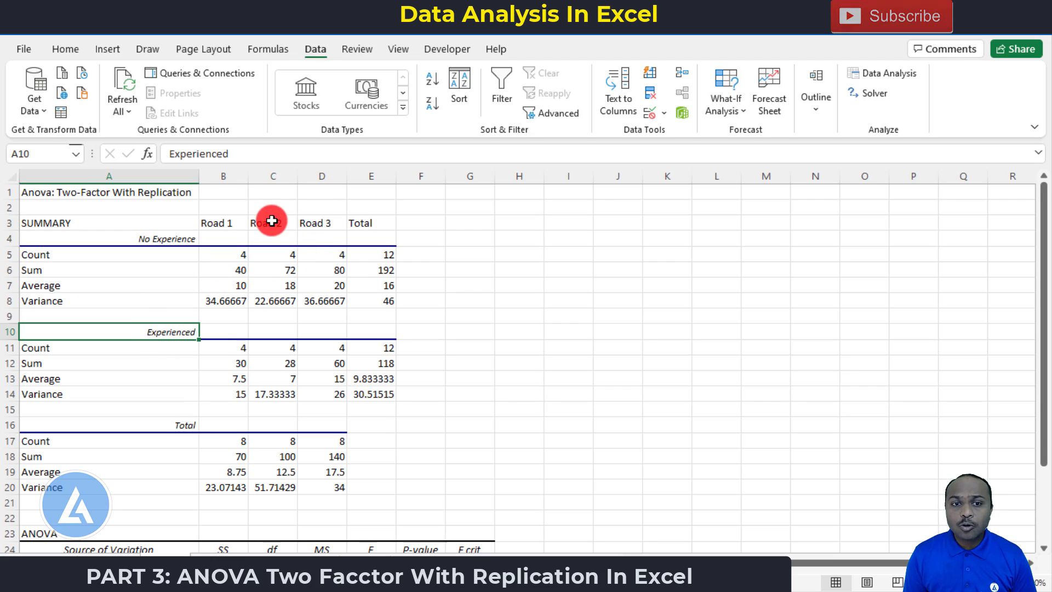
left_click(183, 425)
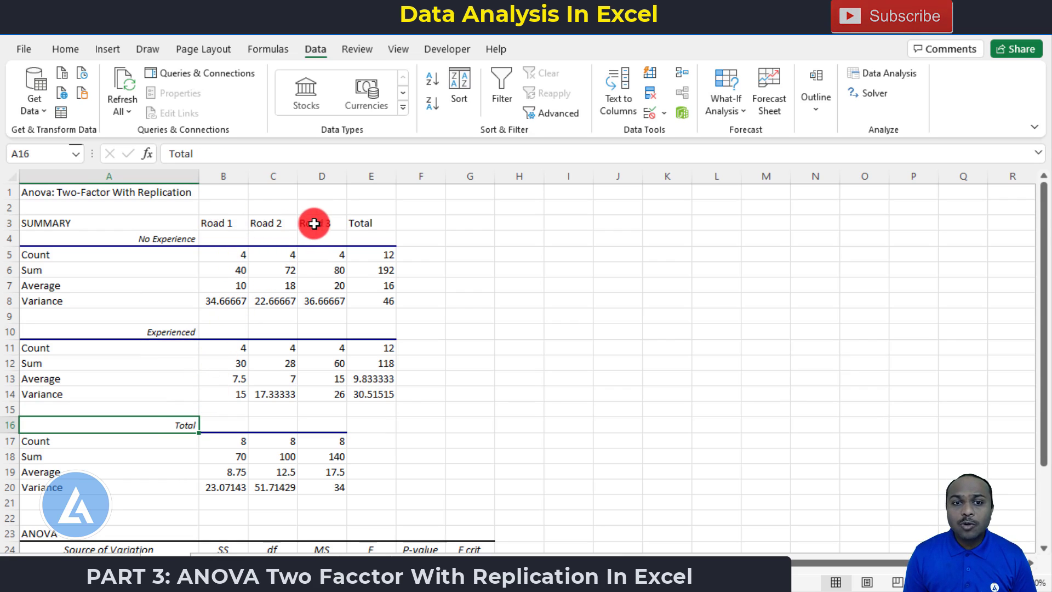
left_click(328, 487)
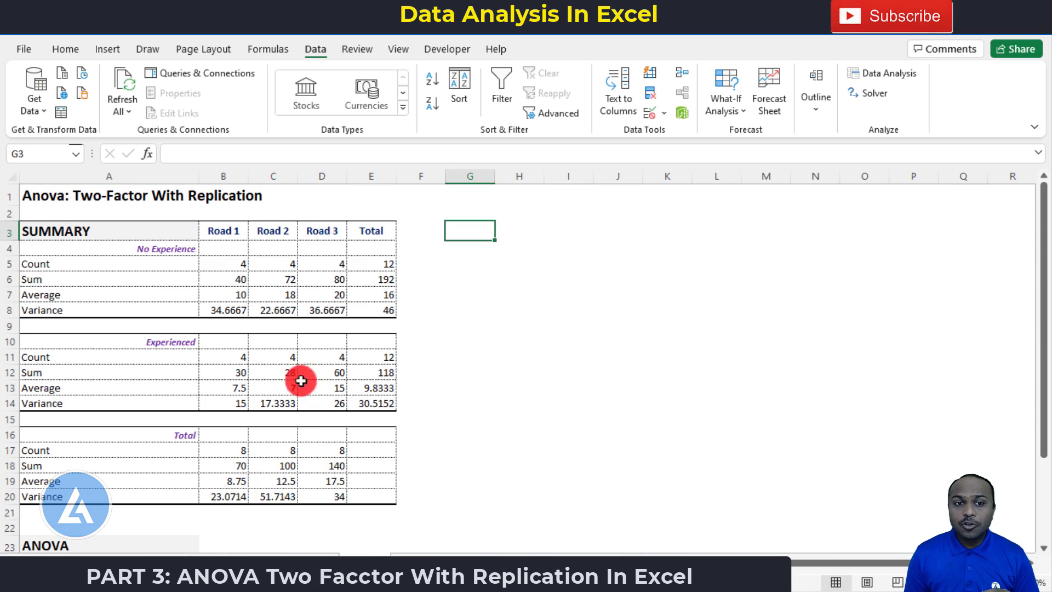
left_click(58, 199)
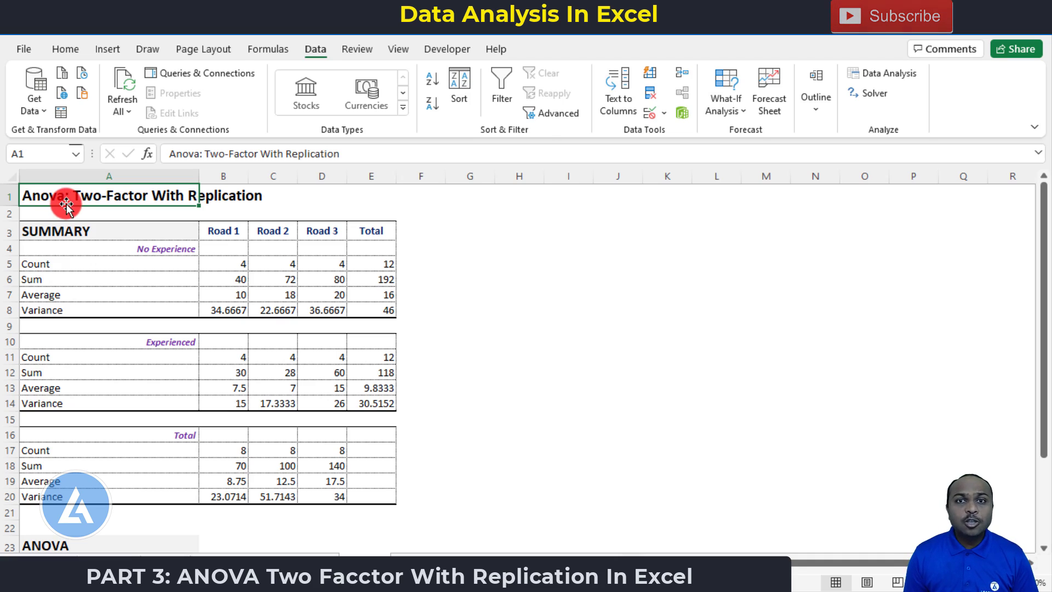
Locate the SUMMARY and ANOVA sections and examine the No Experience group's count, sum, average and variance for Road 1.
left_click(65, 230)
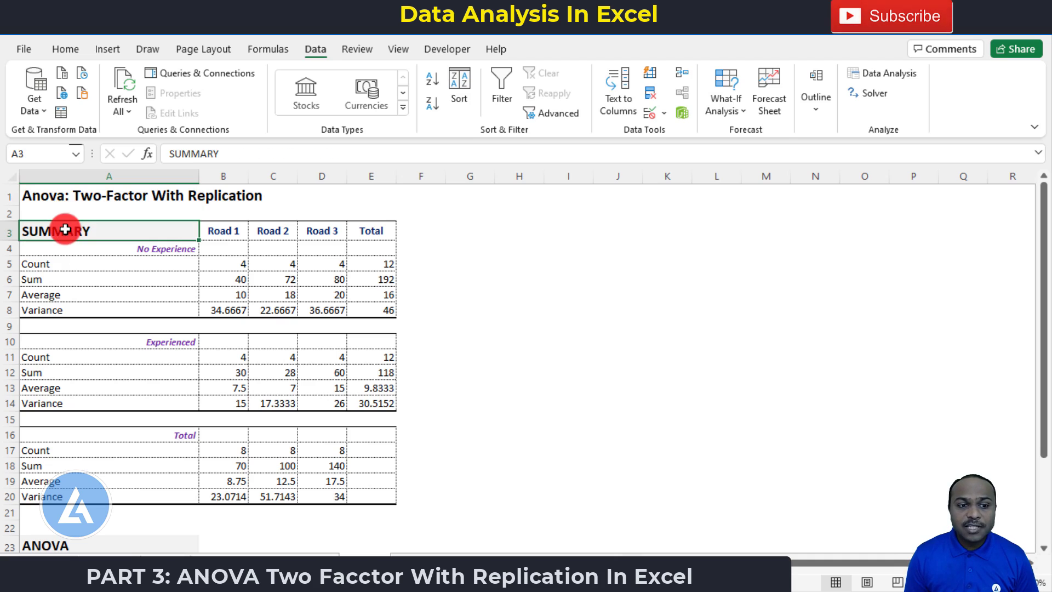
left_click(63, 546)
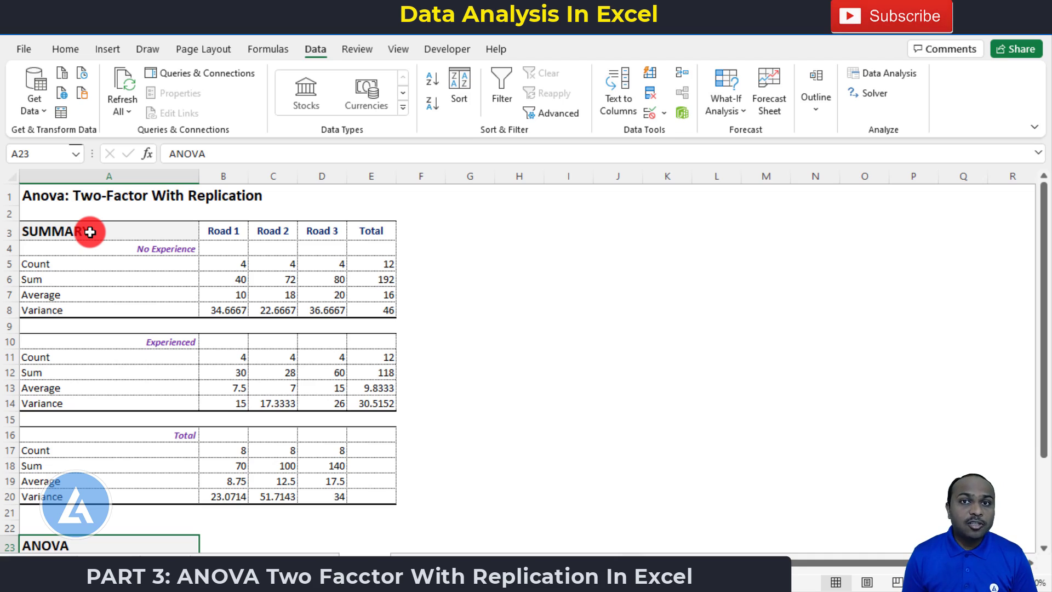
left_click(186, 251)
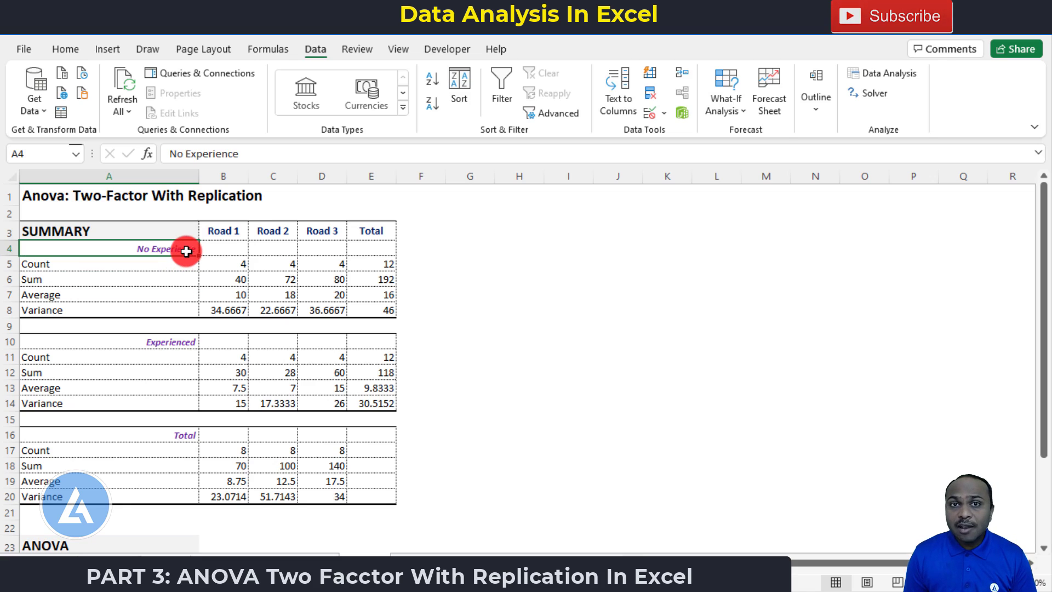
left_click(241, 237)
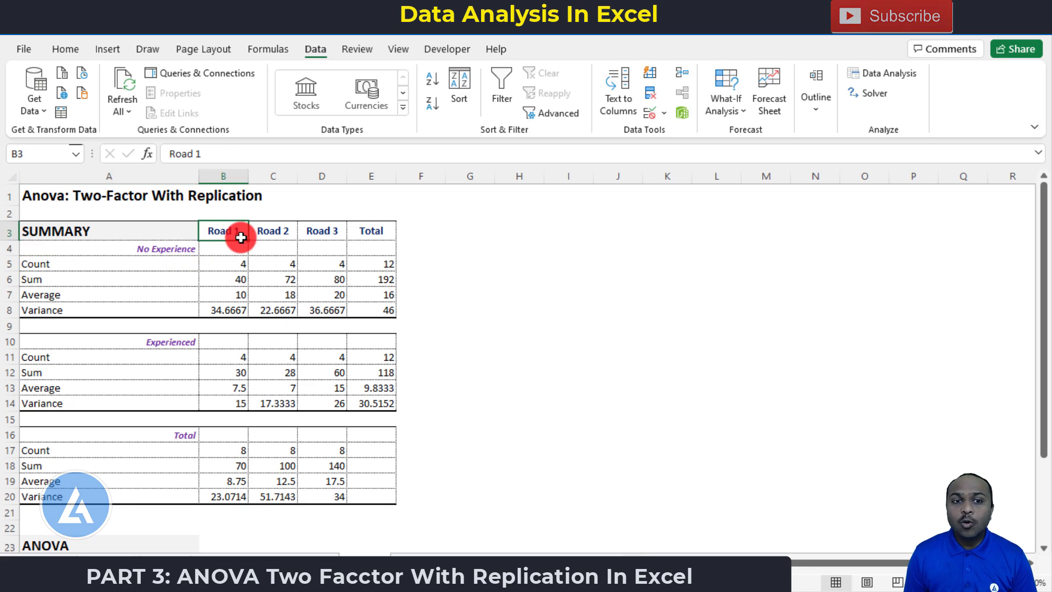
left_click(178, 249)
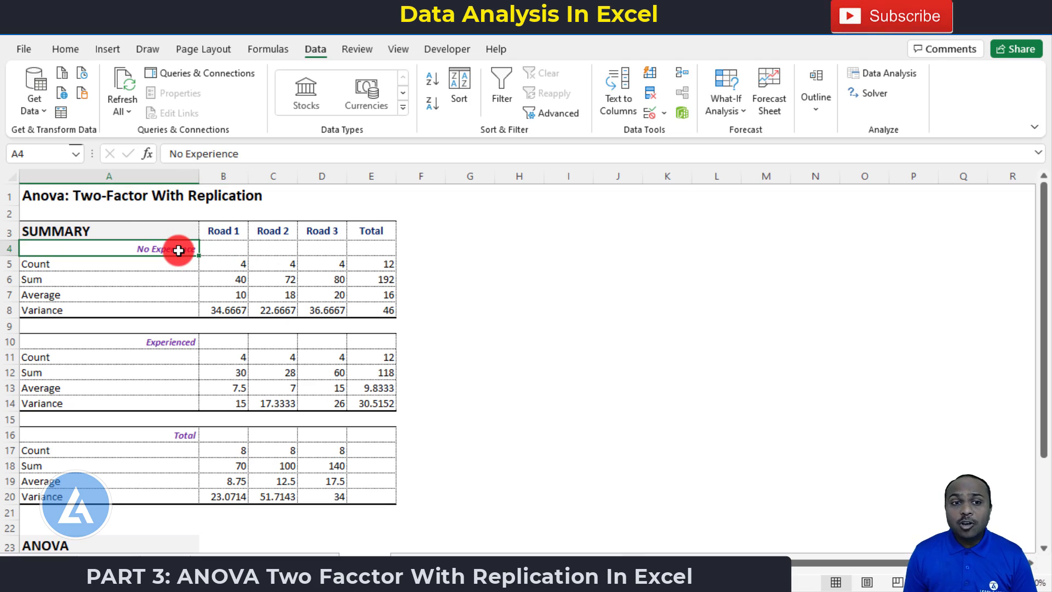
left_click(235, 229)
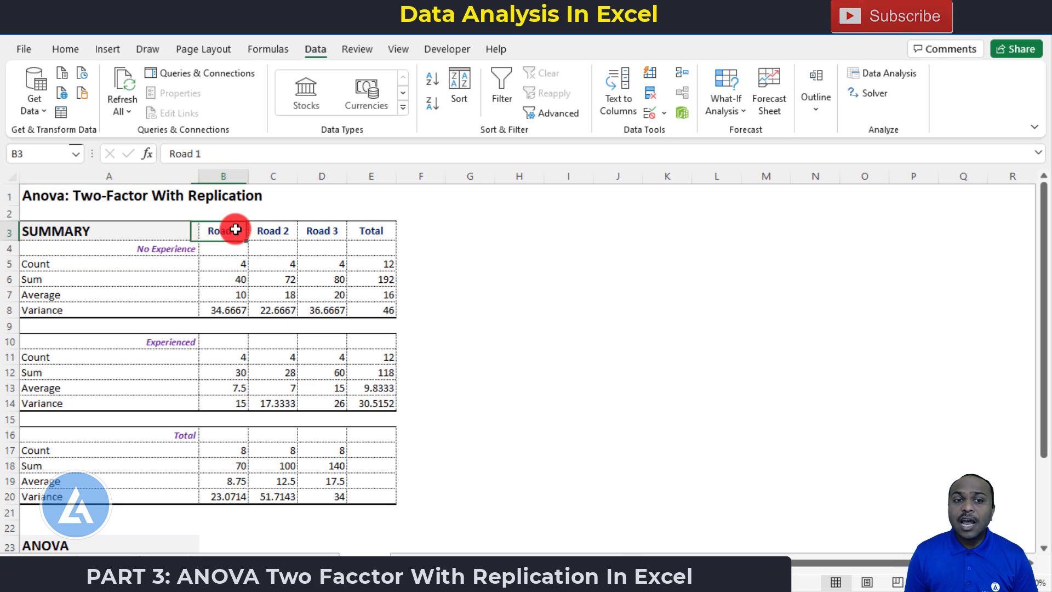
left_click(229, 264)
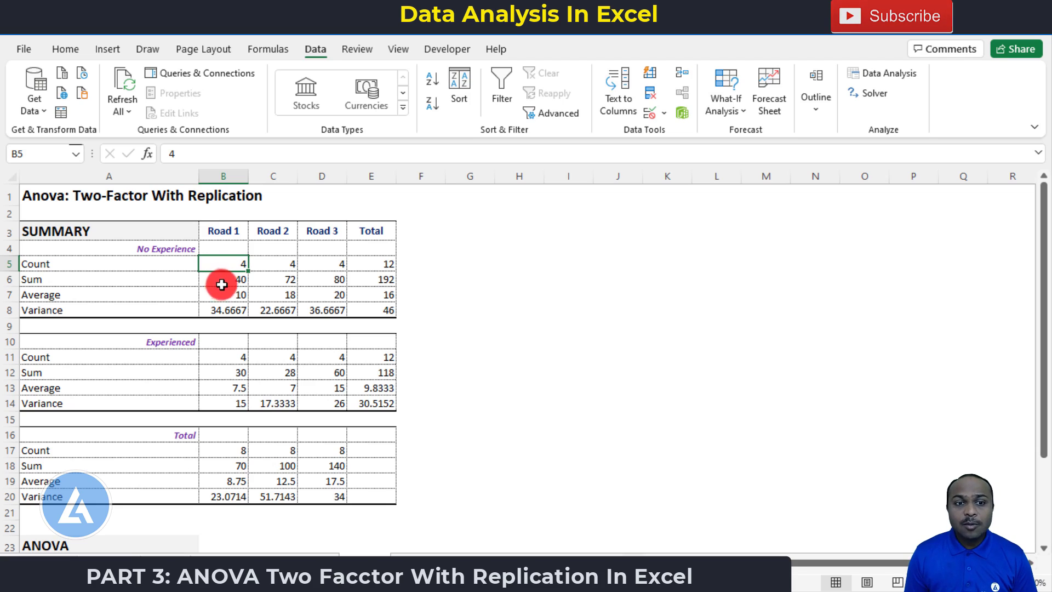
left_click(225, 281)
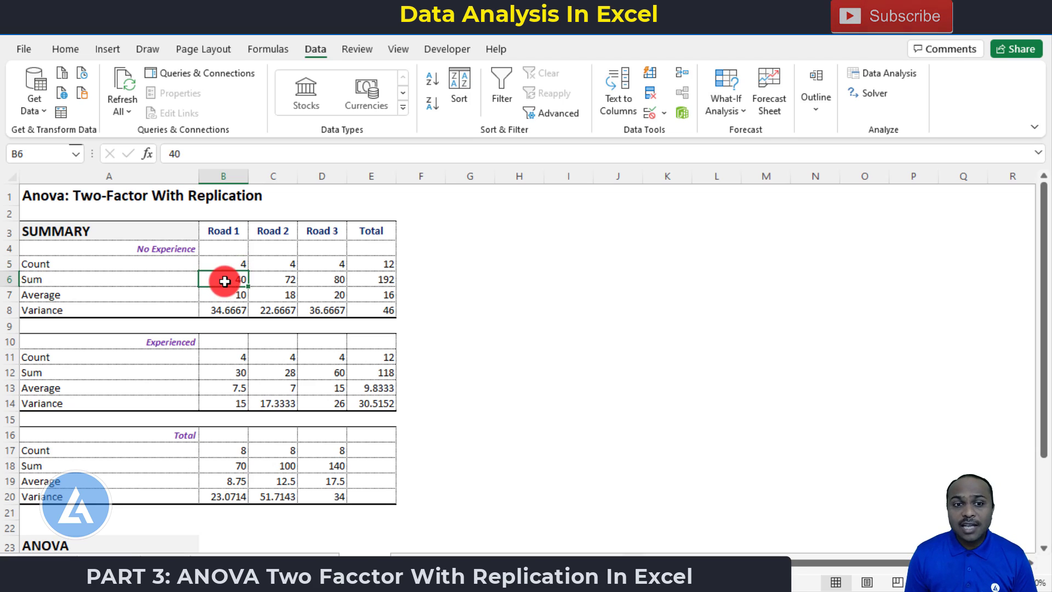
left_click(226, 294)
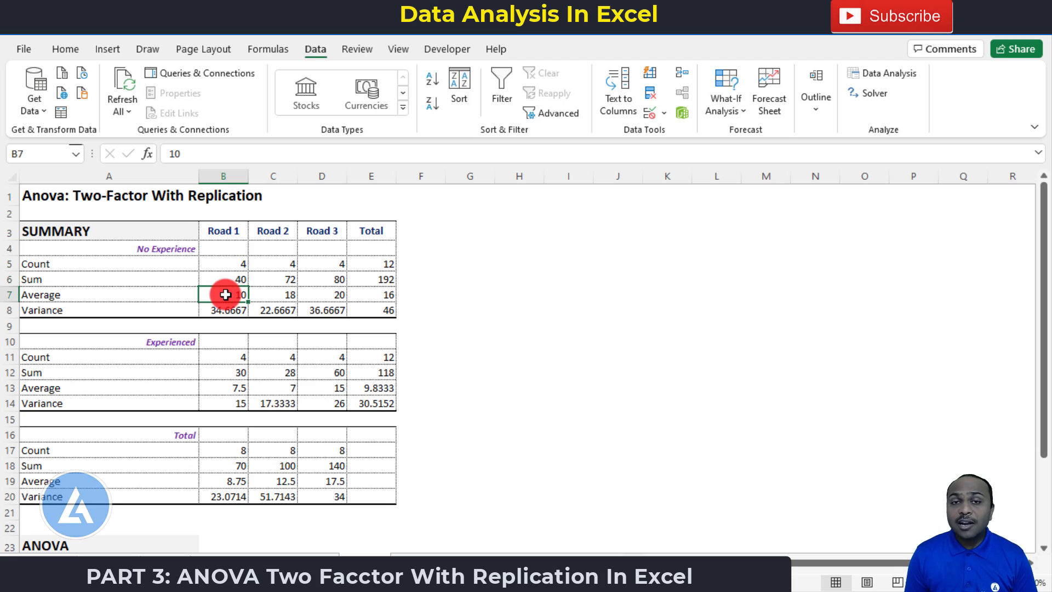
left_click(224, 314)
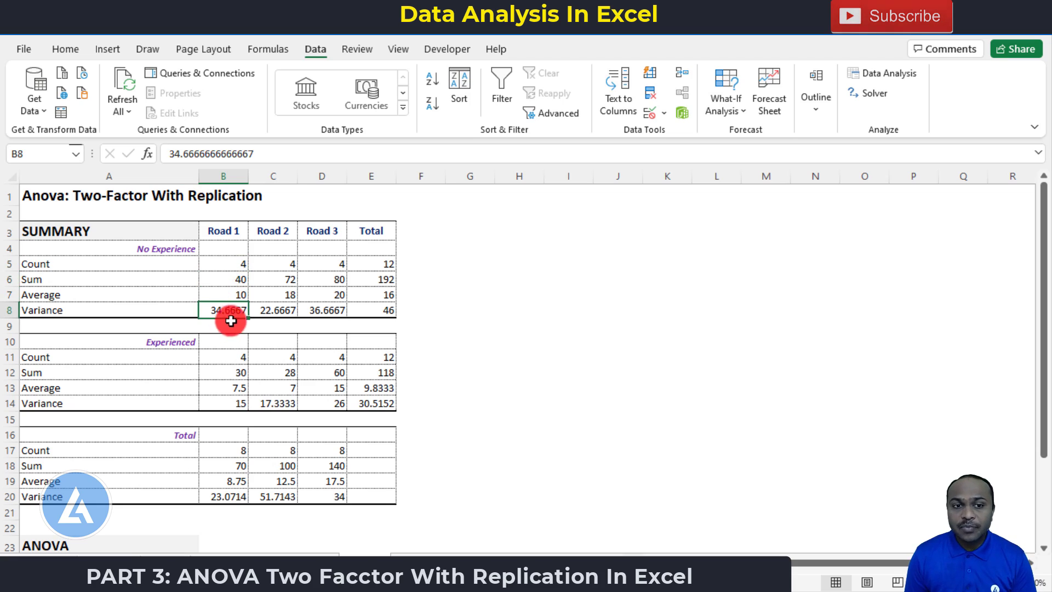
Examine the No Experience group's count, sum, average and variance for Road 2.
key("Up")
key("Up")
key("Up")
key("Up")
key("Up")
key("Right")
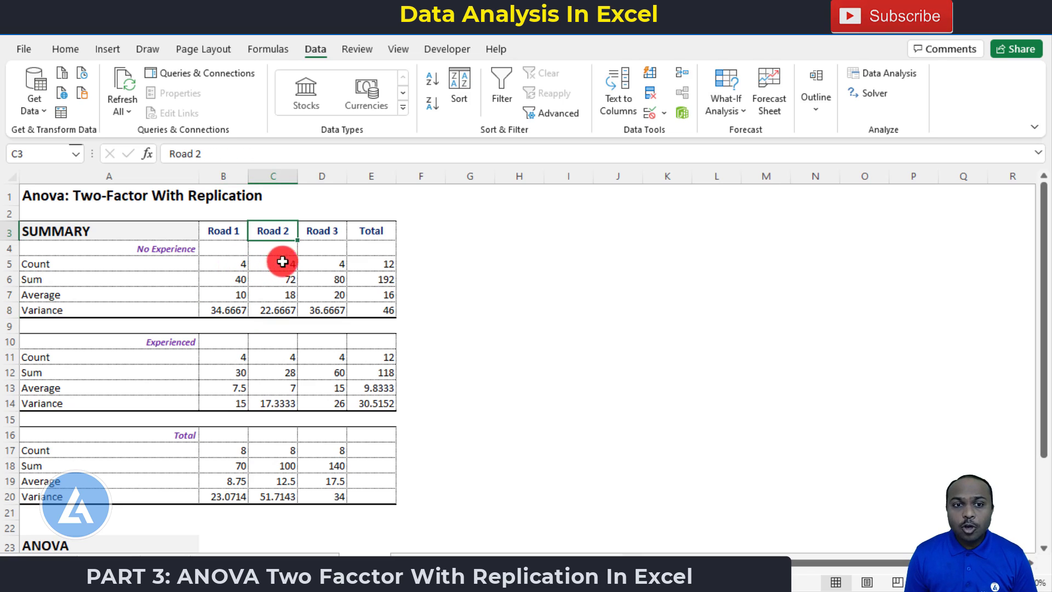
left_click(188, 247)
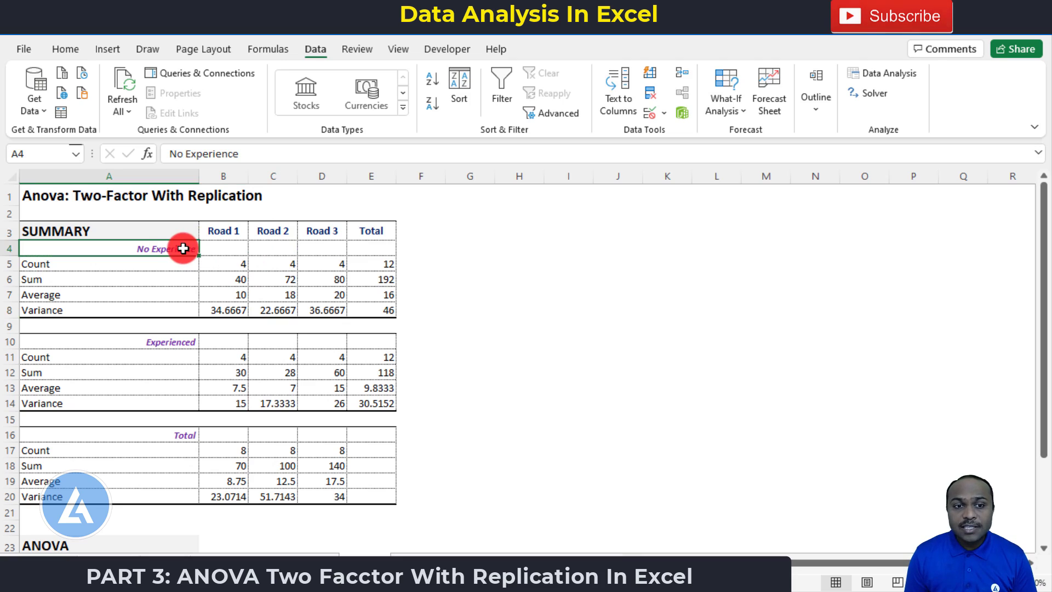
left_click(283, 264)
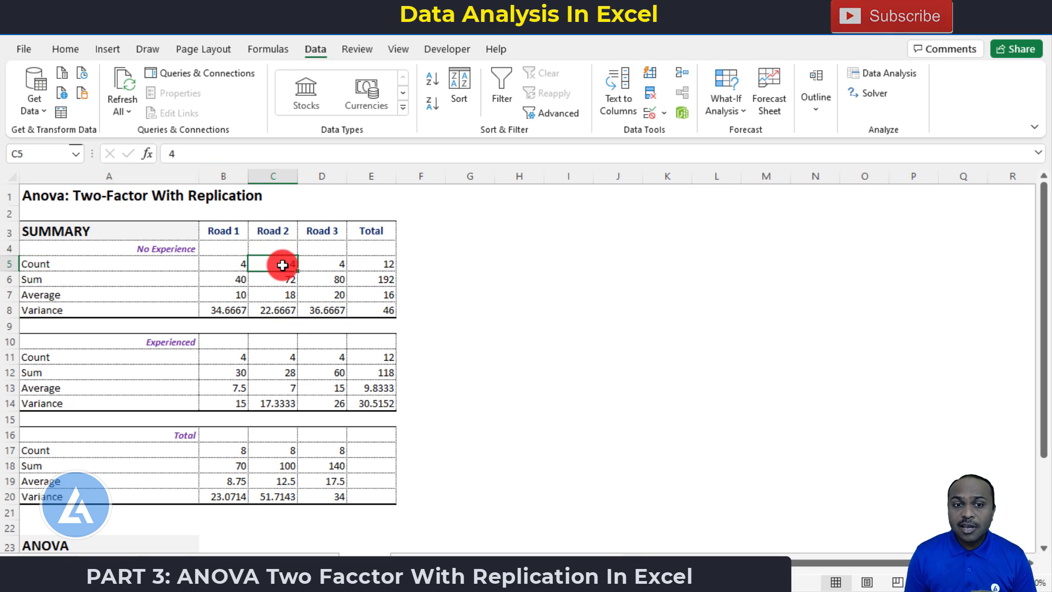
left_click(278, 279)
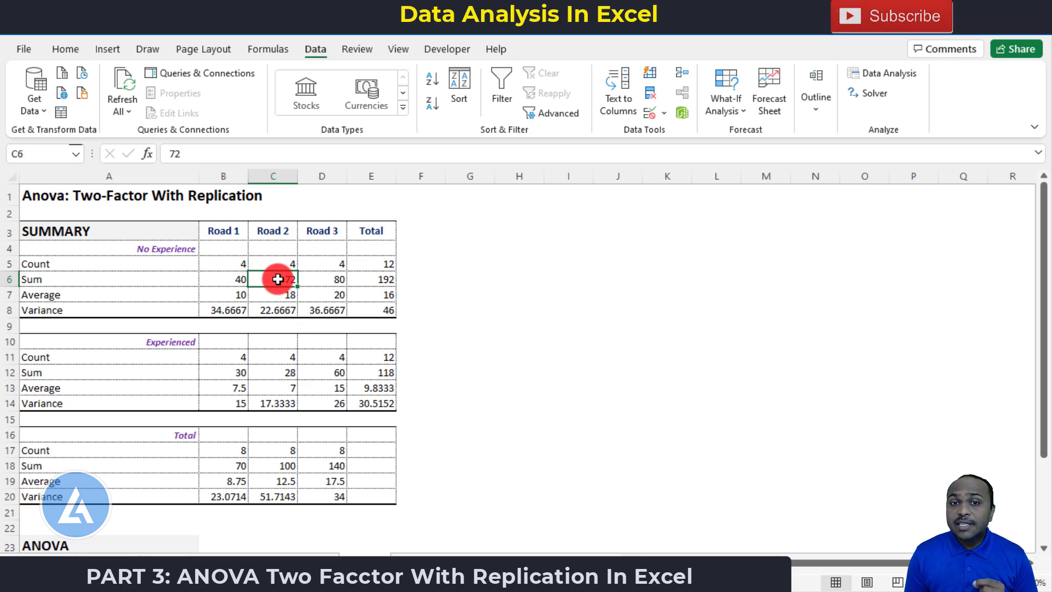
left_click(273, 293)
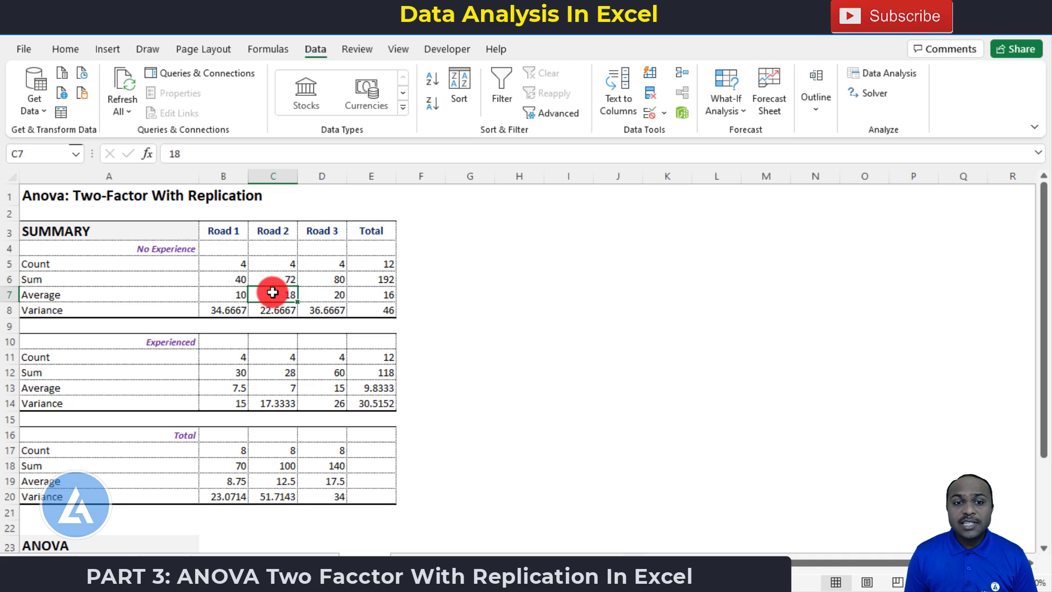
left_click(268, 308)
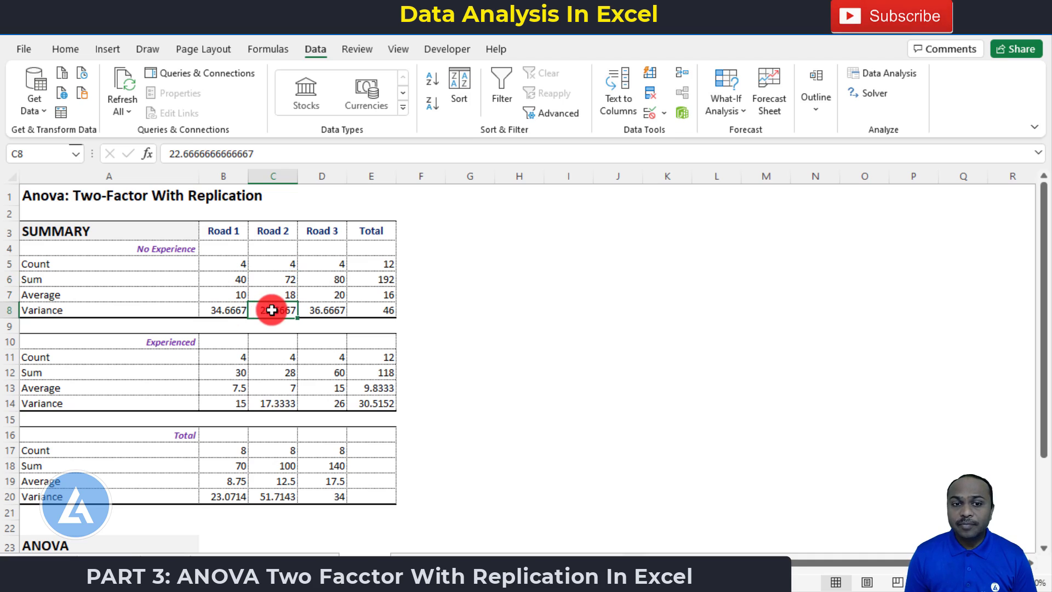
Examine the No Experience group's count, sum, average and variance for Road 3.
left_click(307, 230)
left_click(176, 247)
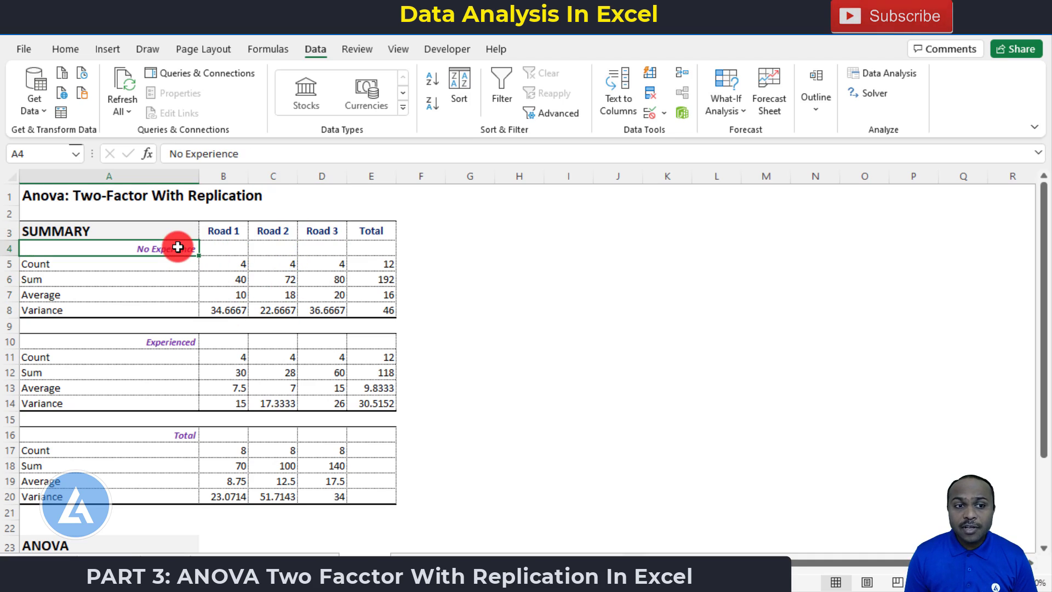
left_click(340, 268)
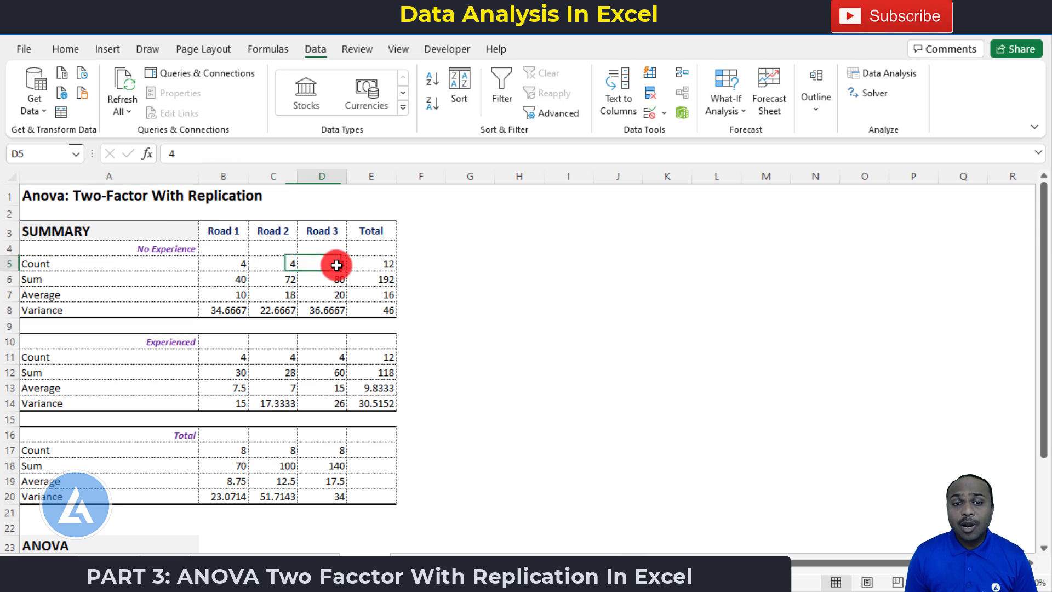
left_click(312, 280)
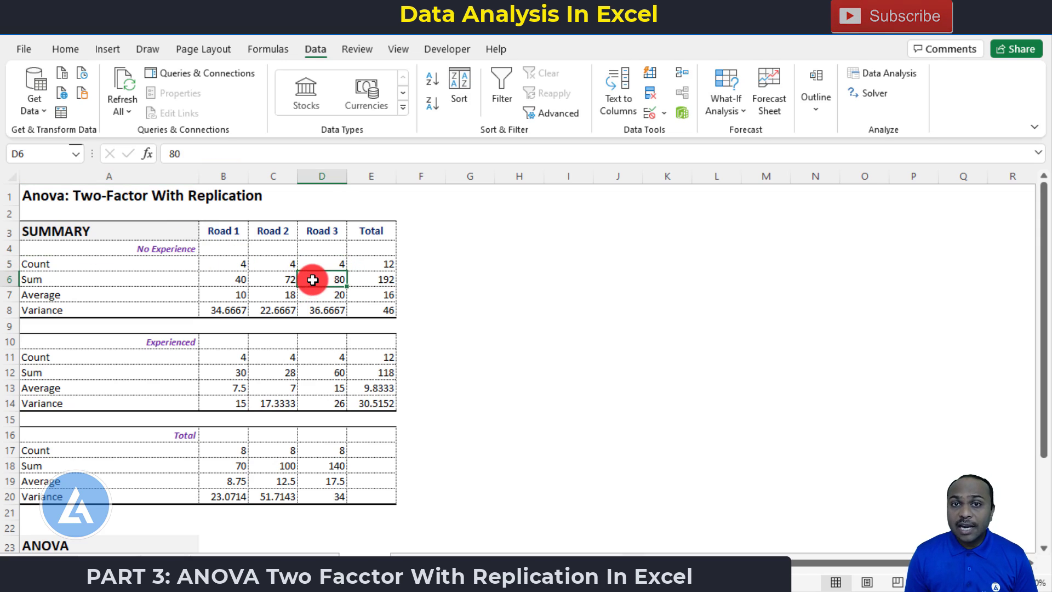
left_click(309, 294)
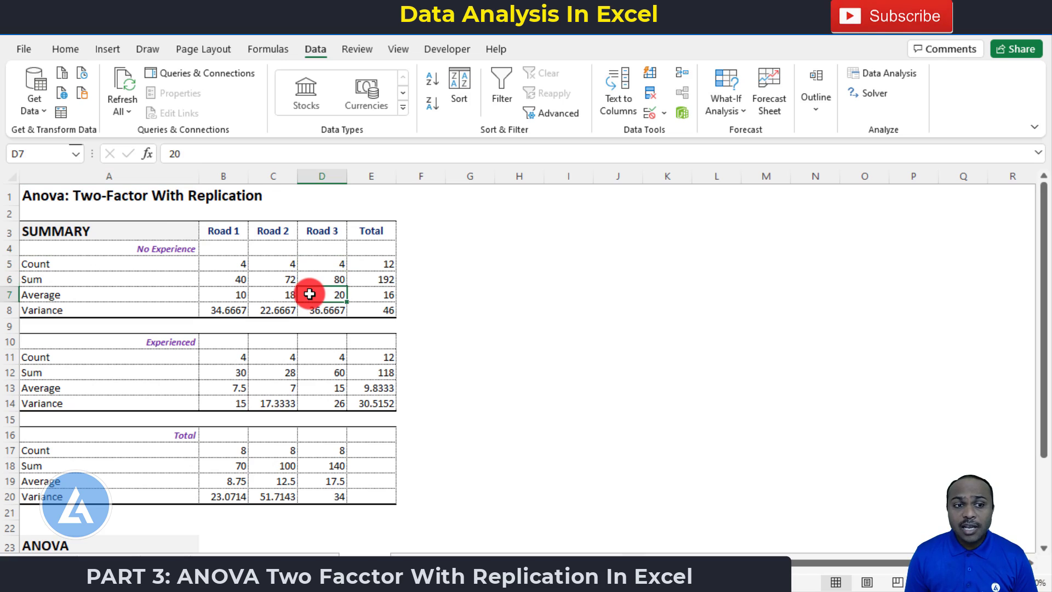
left_click(305, 309)
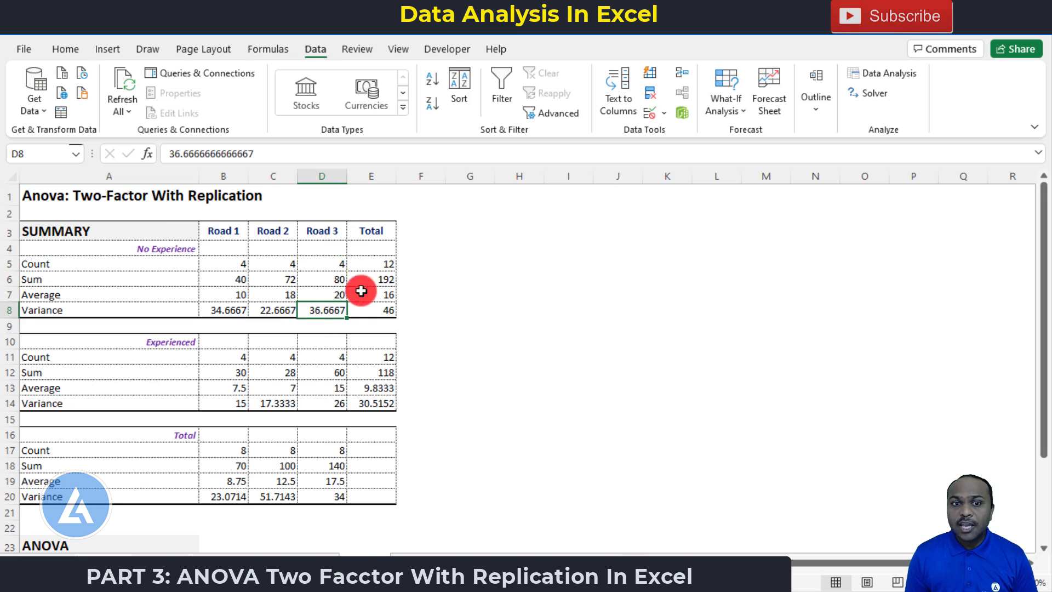
Examine the No Experience group's total count, sum, average and variance across all three roads.
left_click(382, 265)
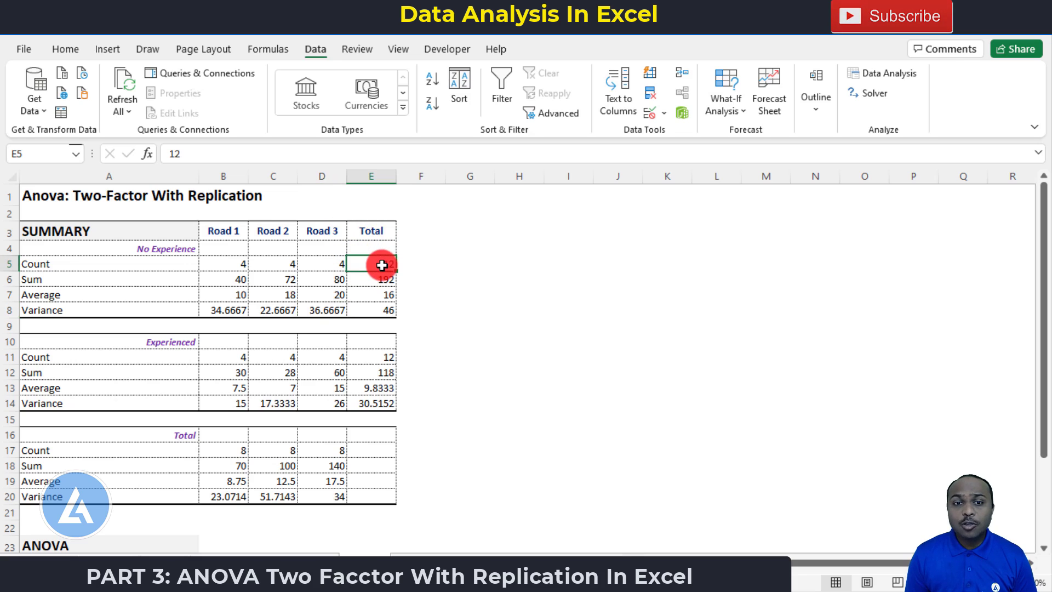
left_click(188, 247)
left_click(214, 233)
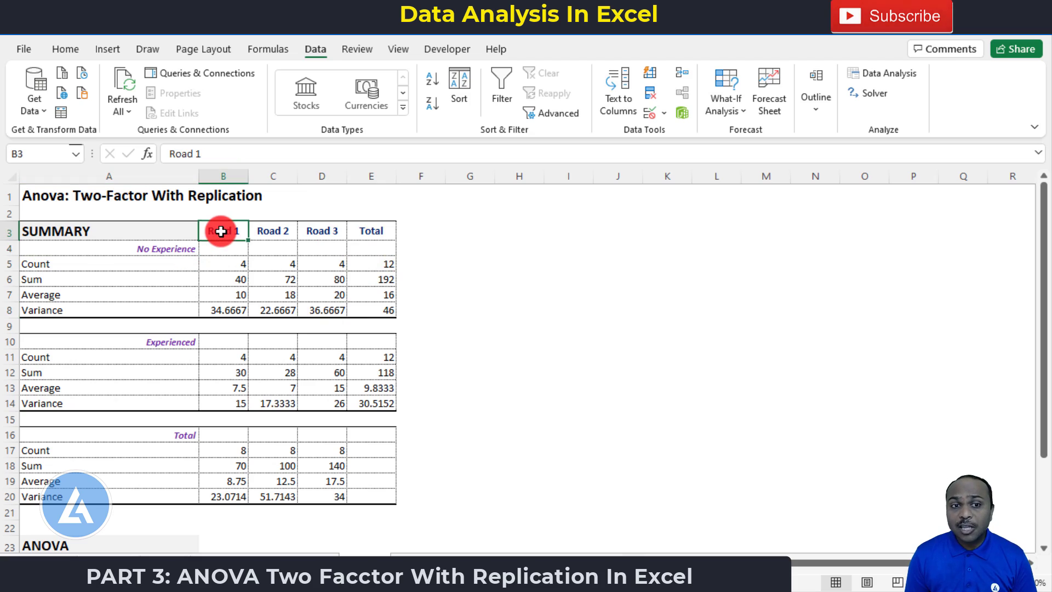
left_click(368, 265)
left_click(361, 281)
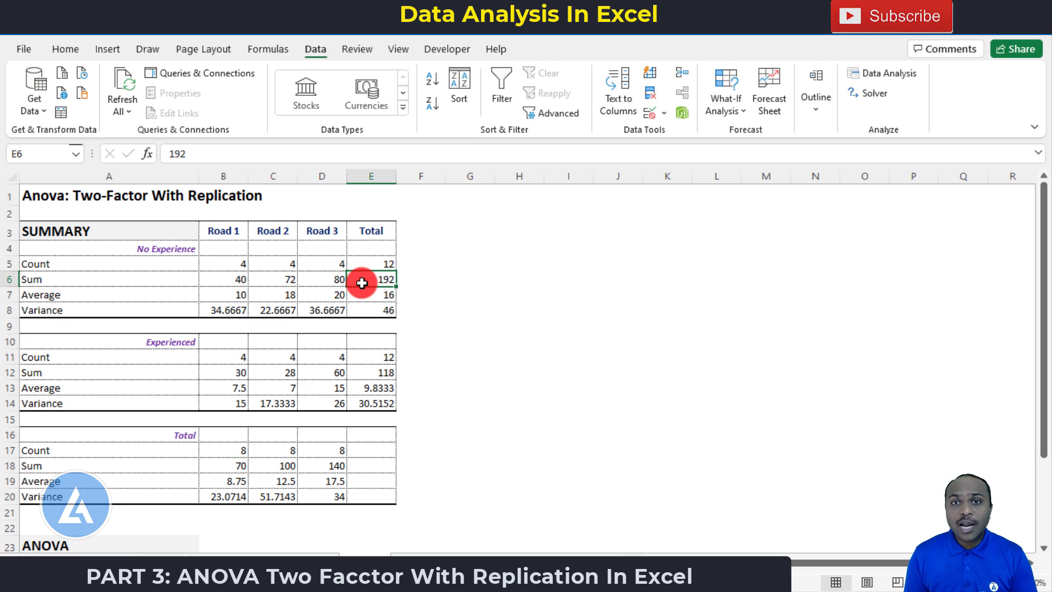
left_click(361, 295)
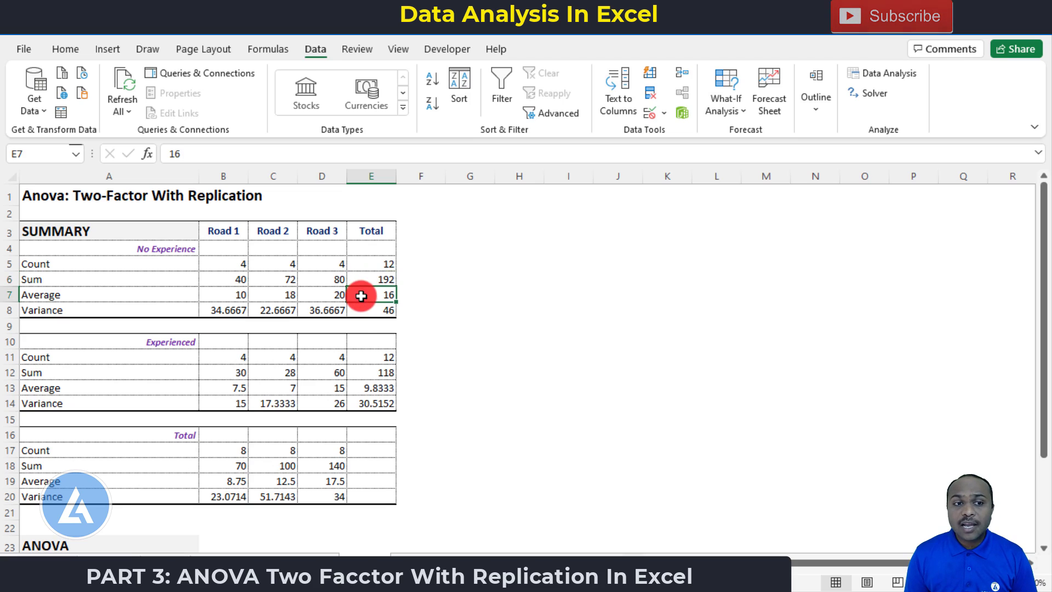
left_click(361, 312)
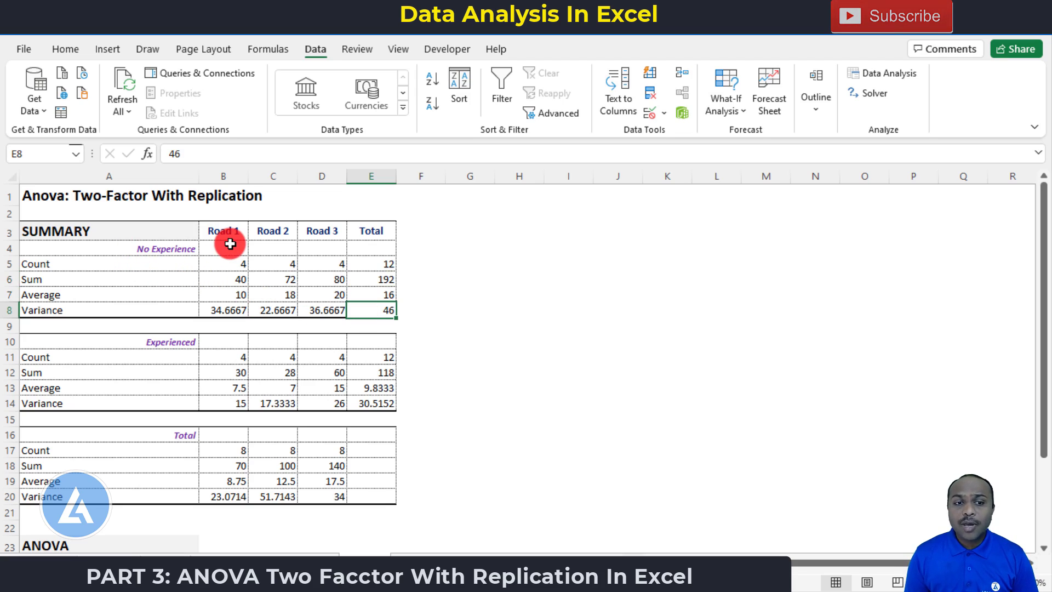
Review the Experienced group's averages for Road 1, Road 2 and Road 3.
left_click(171, 338)
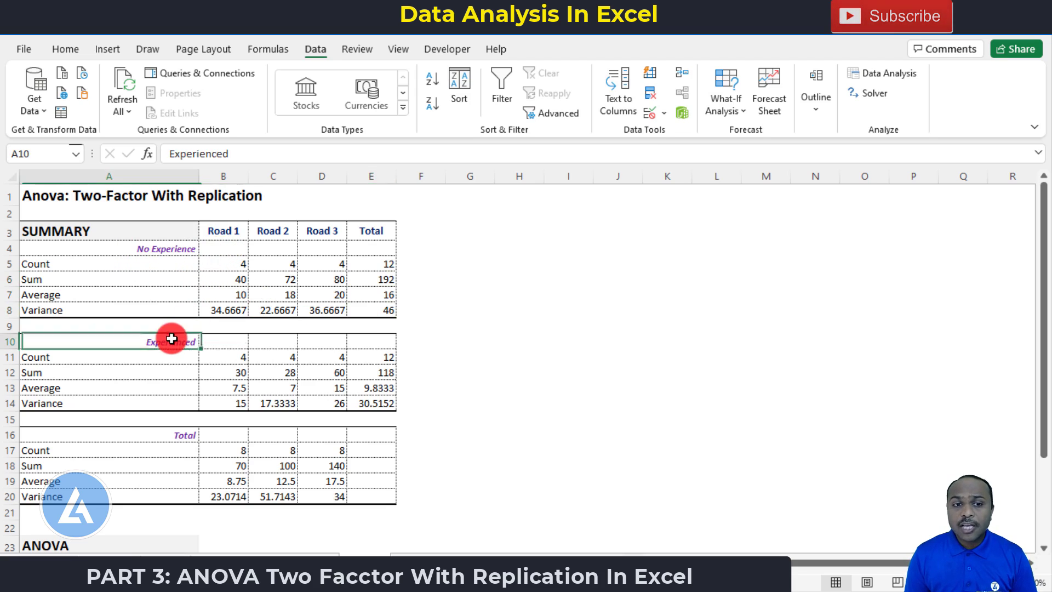
left_click(225, 227)
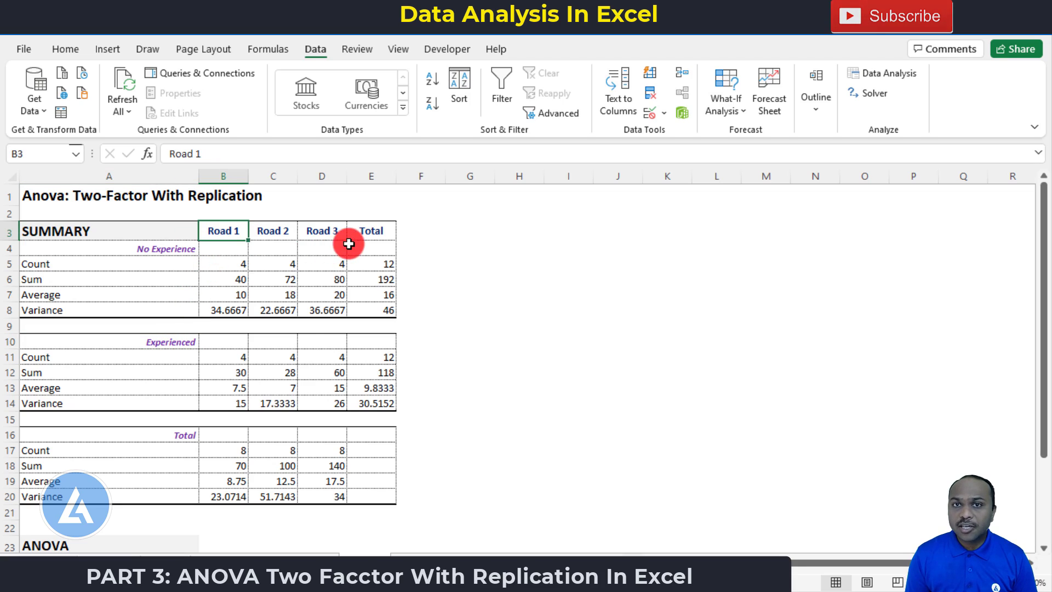
left_click(232, 391)
left_click(285, 389)
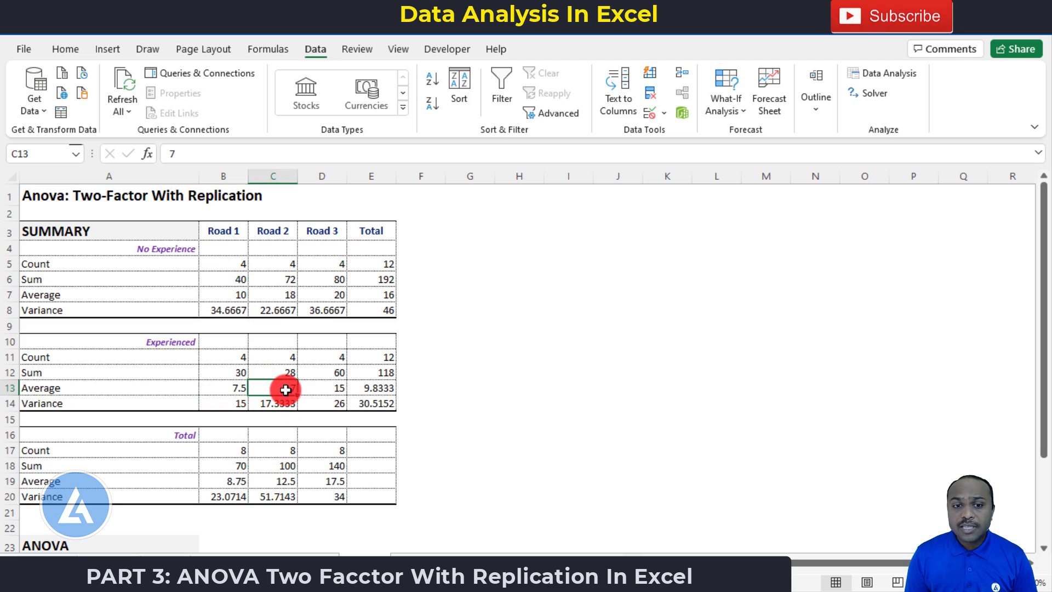
left_click(317, 389)
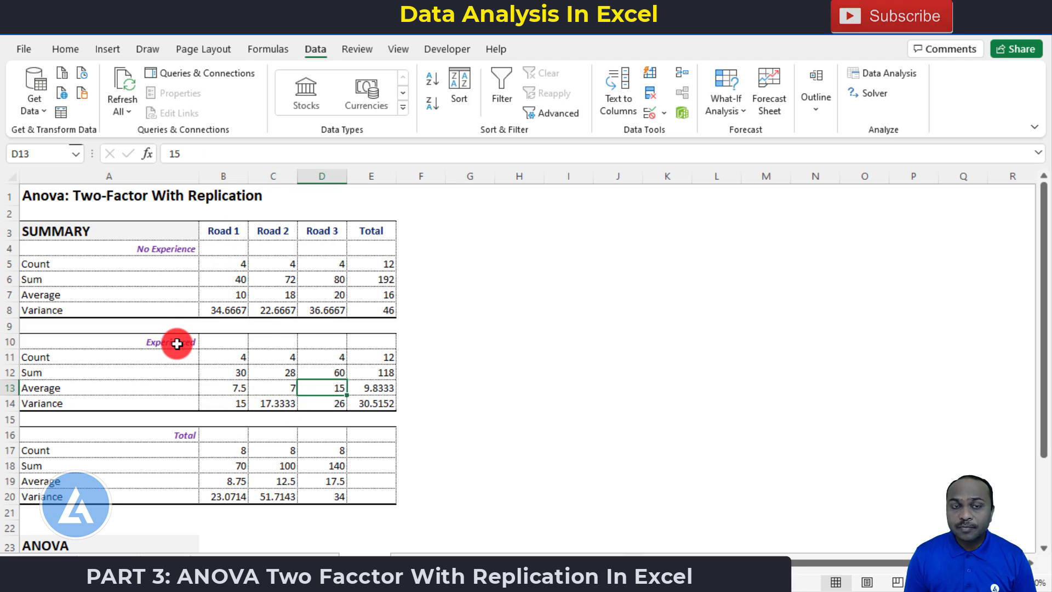
Review the summary's Total block against the No Experience and Experienced groups and the three road headings.
left_click(179, 435)
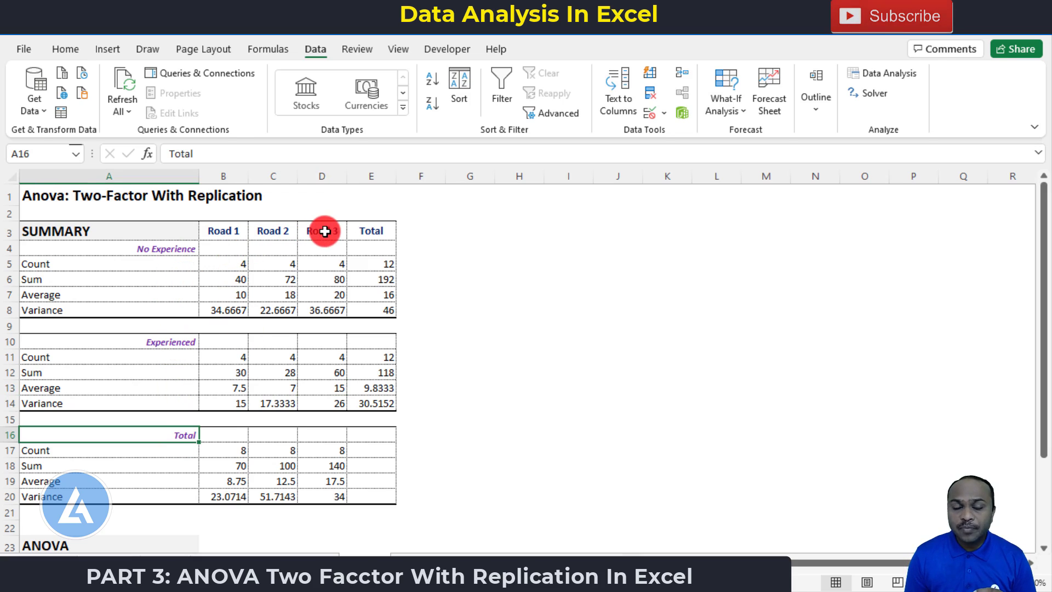
left_click(169, 249)
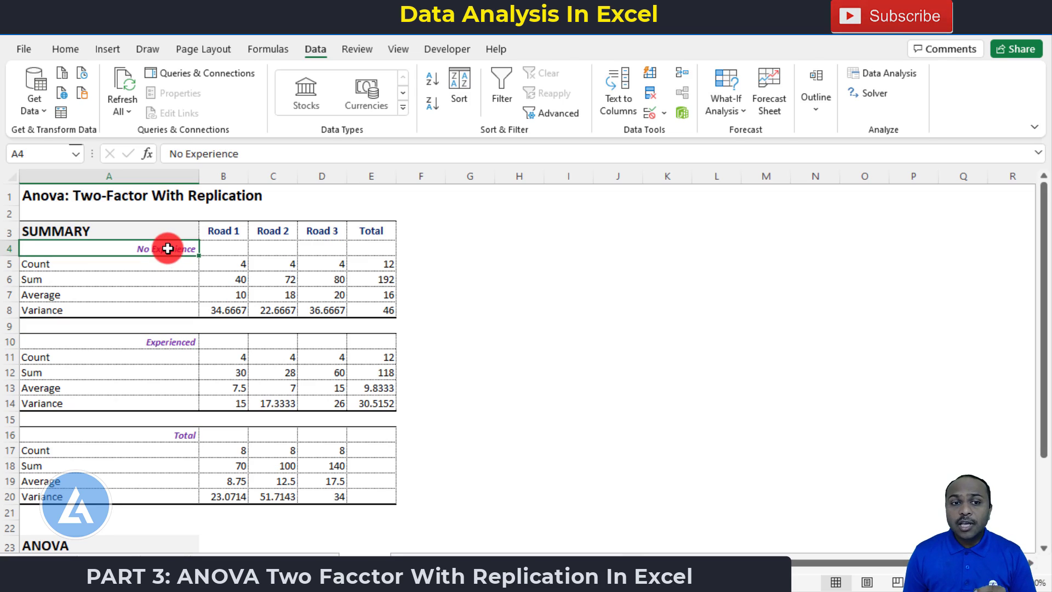
left_click(153, 340)
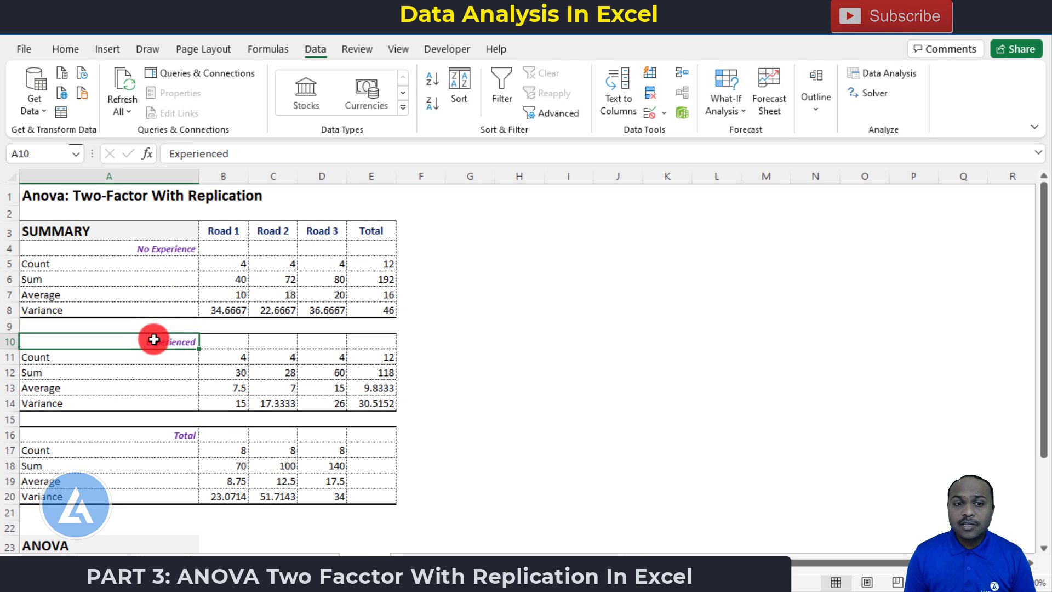
left_click_drag(228, 234, 329, 225)
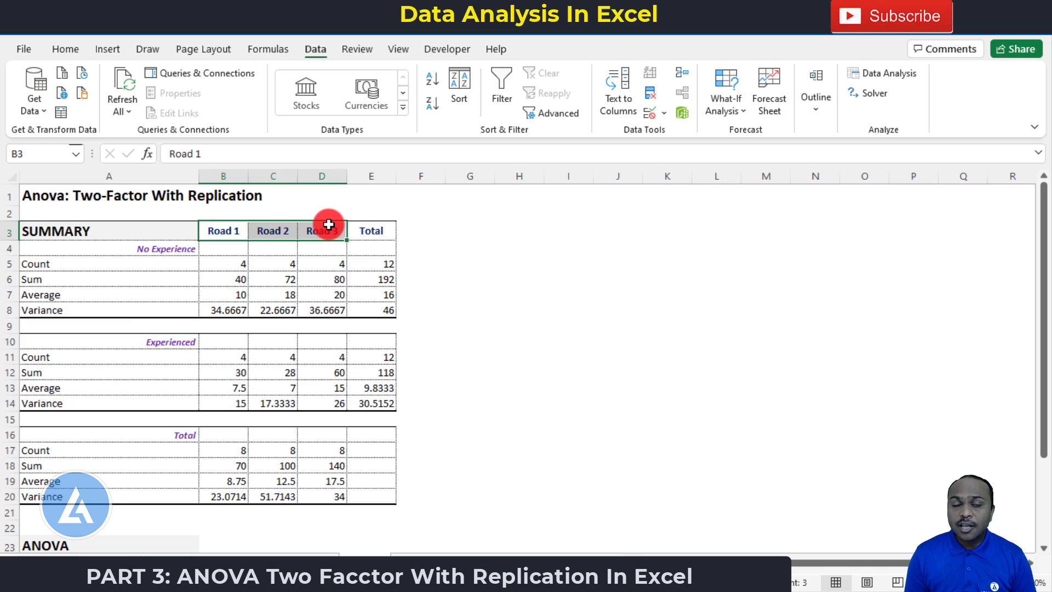
Examine the combined sums and averages for Road 1, Road 2 and Road 3 in the Total block.
left_click(234, 464)
left_click(263, 468)
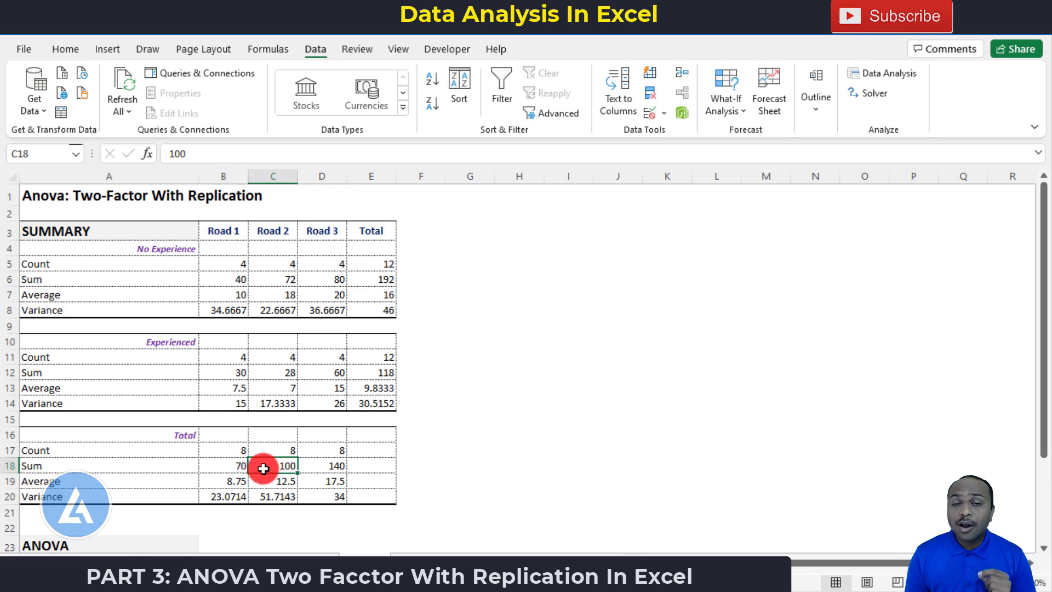
left_click(314, 469)
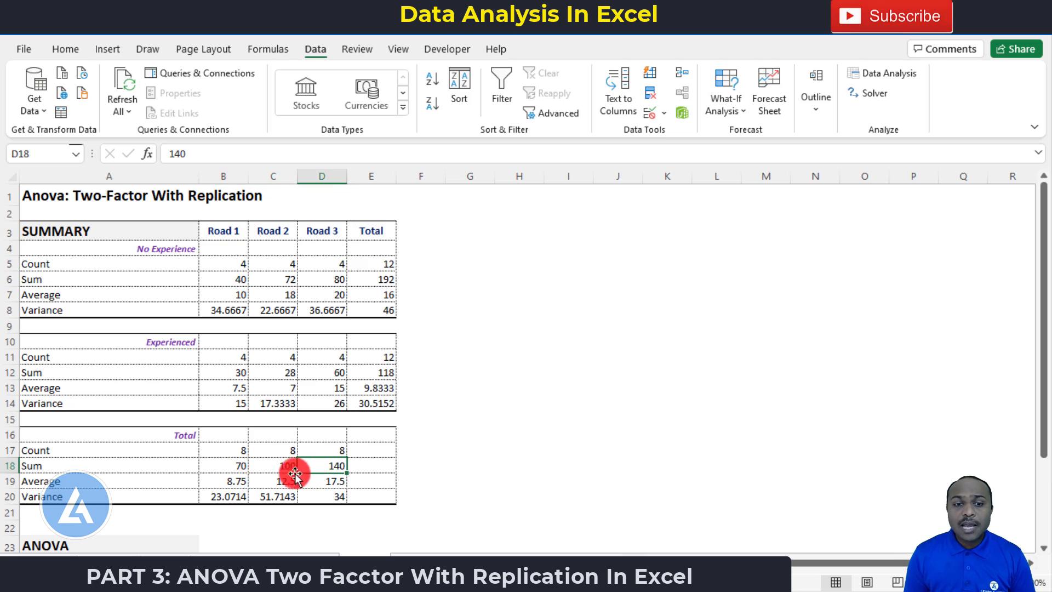
left_click(215, 480)
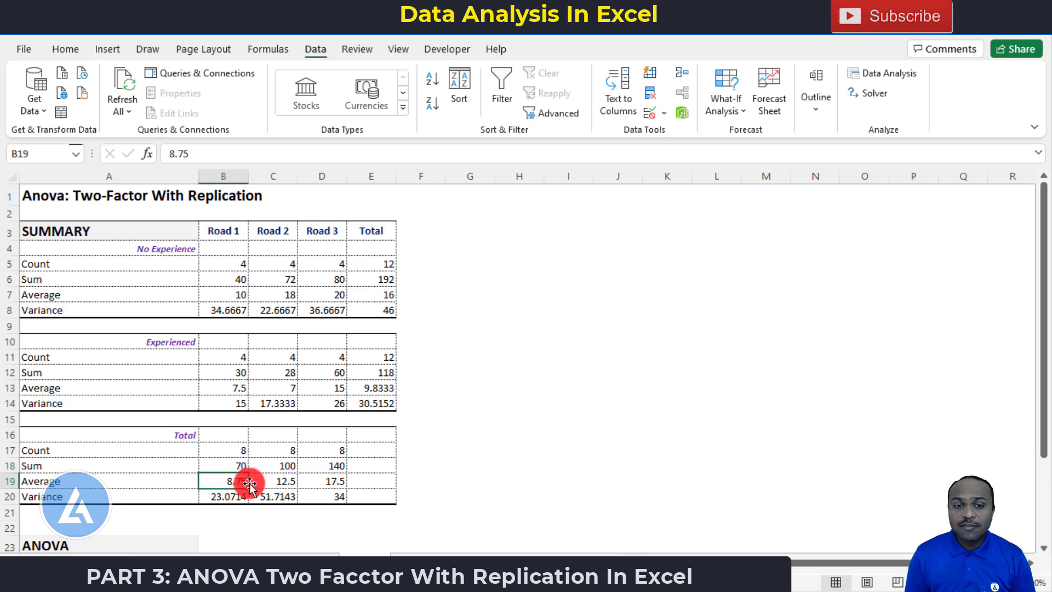
left_click(266, 480)
left_click(316, 481)
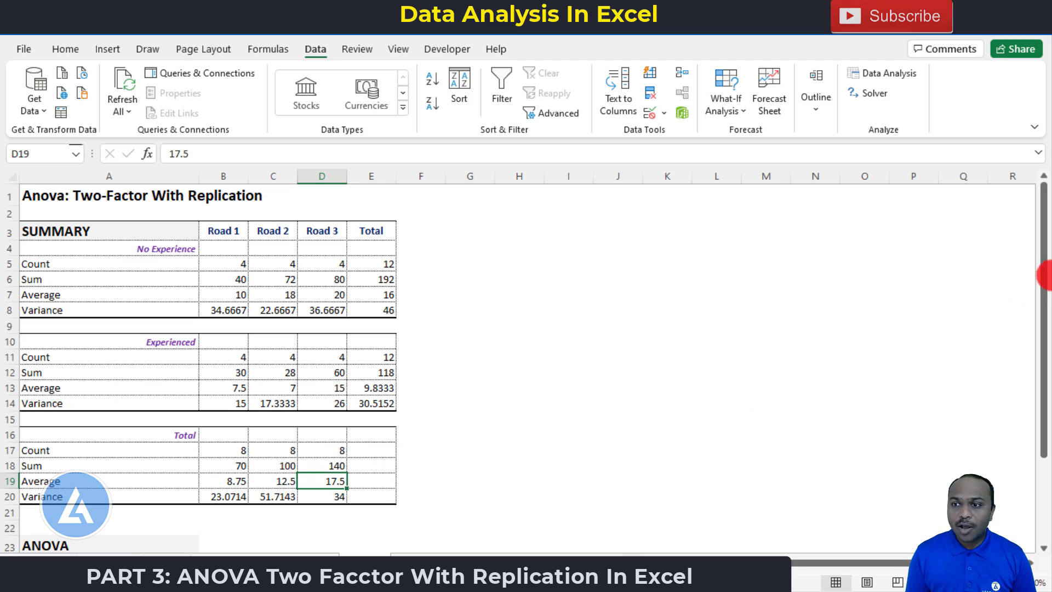
Review the ANOVA table's sources of variation: Driver Experience, Road Types, Interaction and Within.
scroll(153, 369, "down", 4)
left_click(153, 369)
left_click(164, 386)
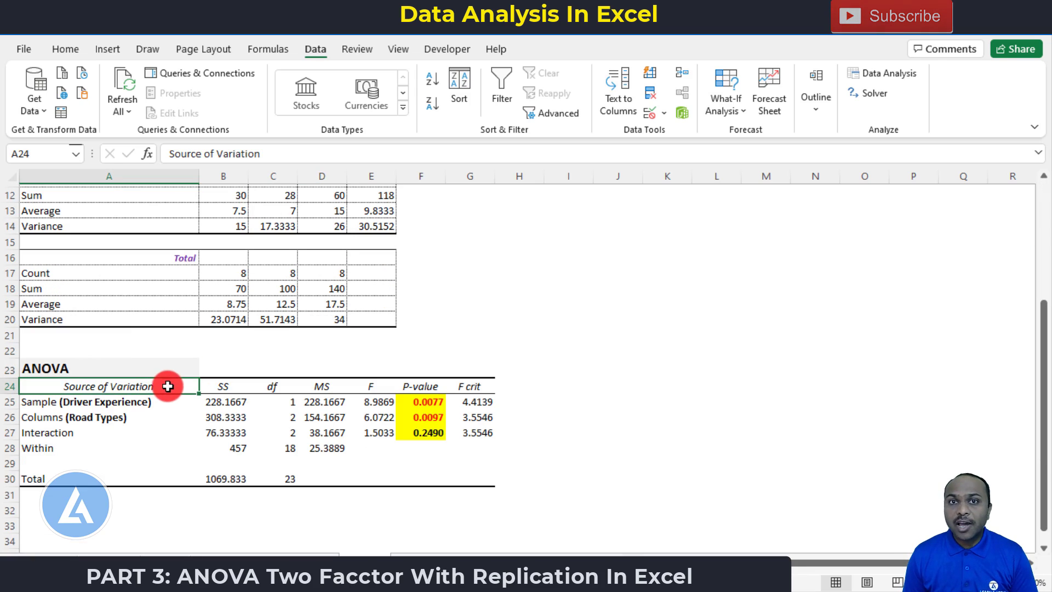
left_click(145, 405)
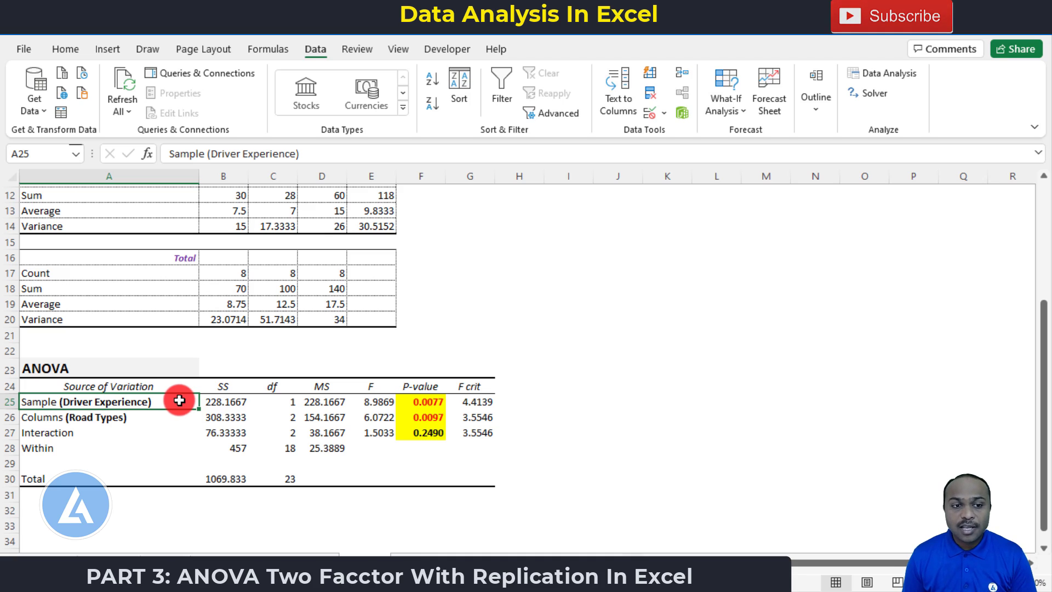
left_click(151, 418)
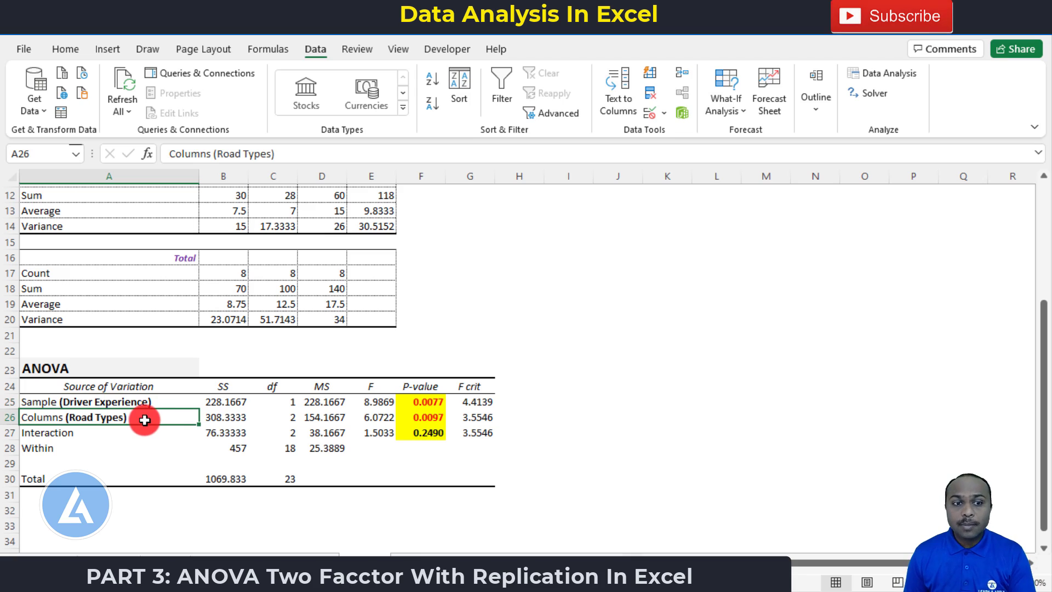
left_click(89, 432)
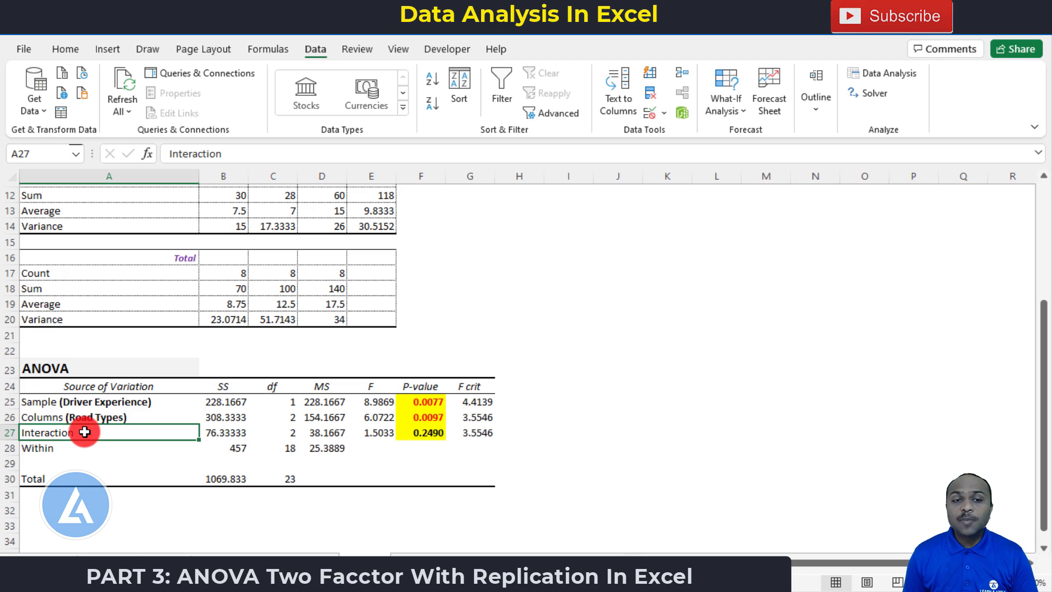
left_click(84, 448)
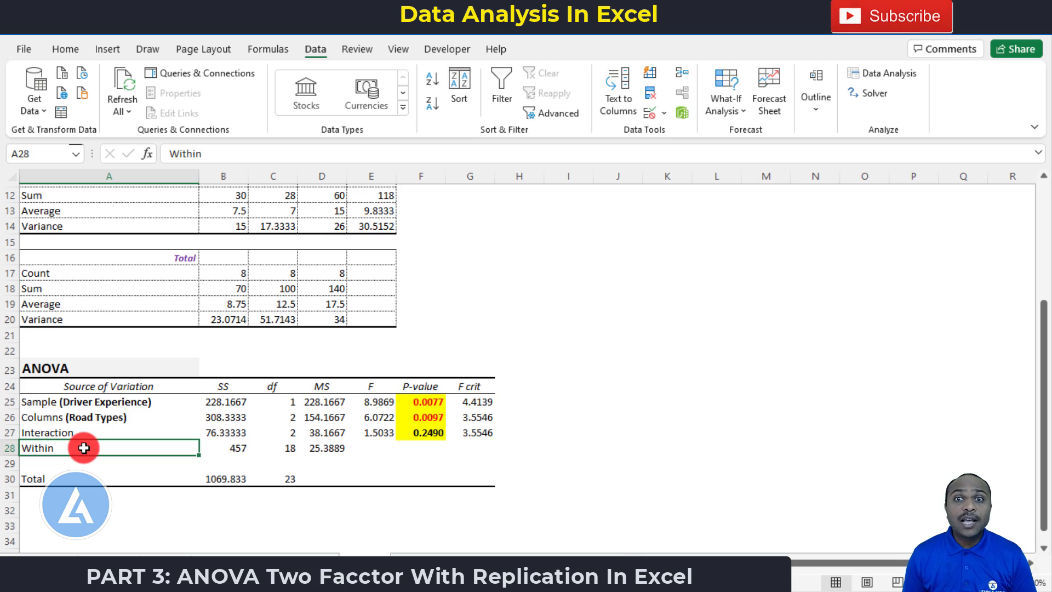
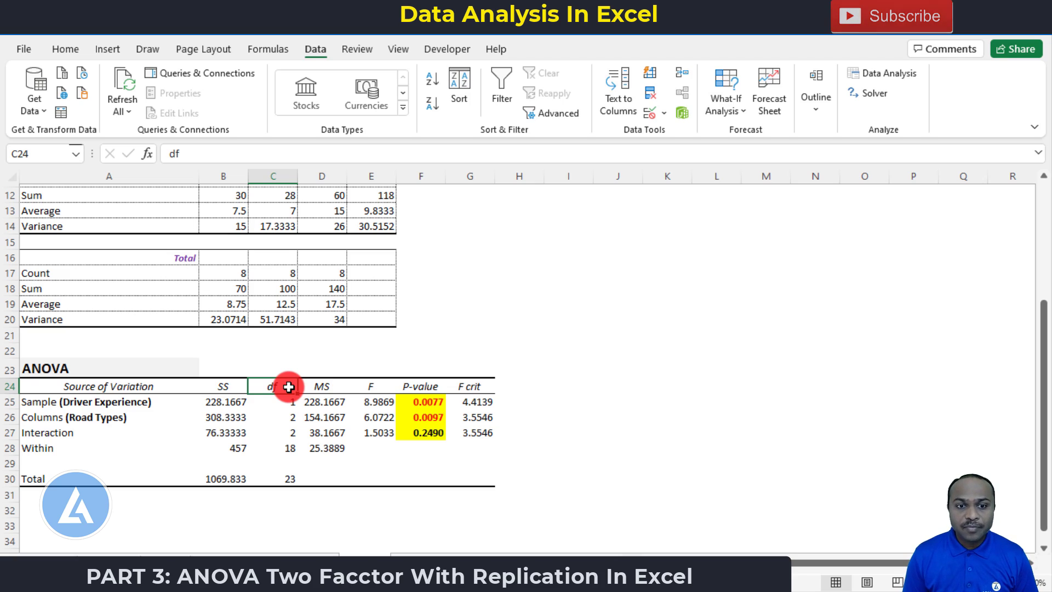
Examine the degrees of freedom for Total, Driver Experience, Road Types, Interaction and Within in the ANOVA table.
left_click(282, 479)
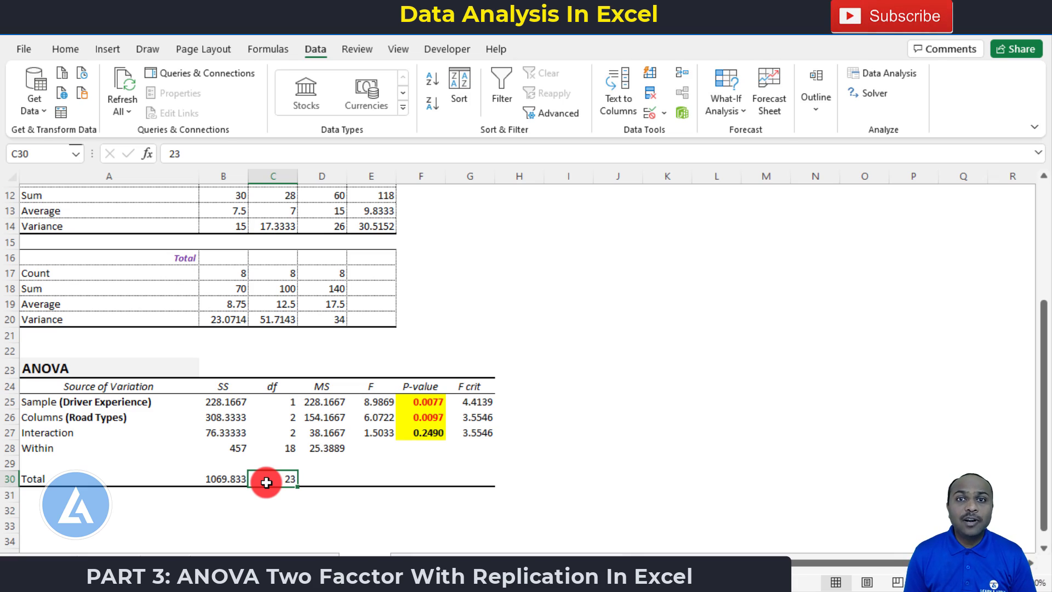
left_click(277, 402)
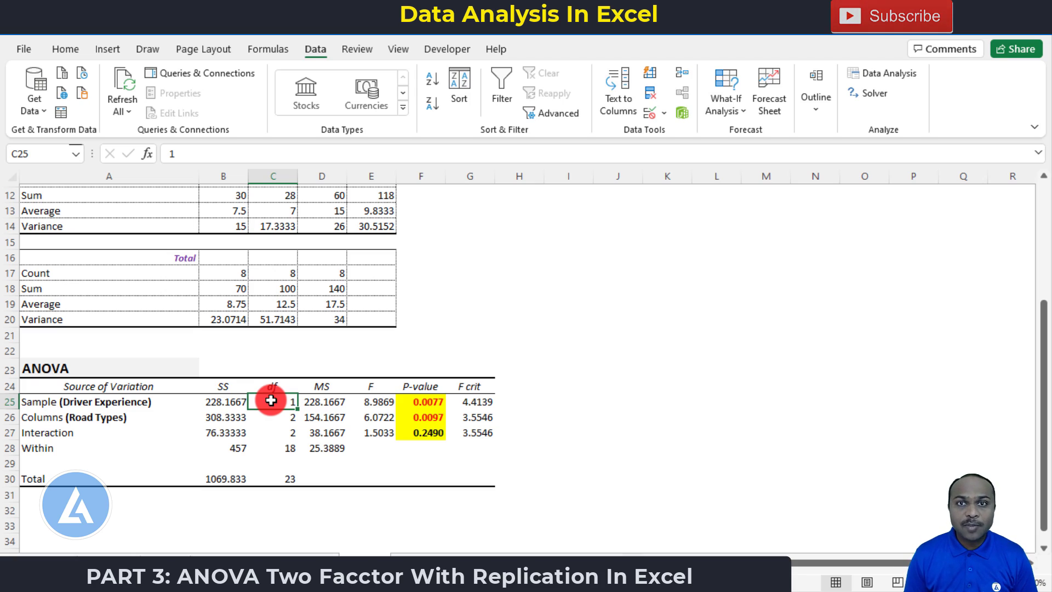
left_click(273, 421)
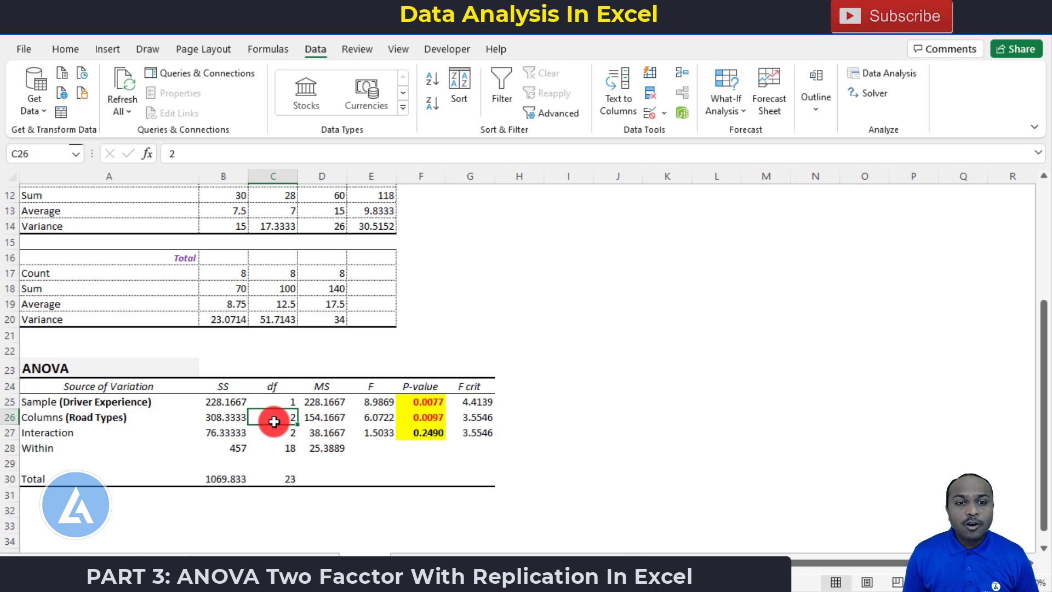
left_click(272, 434)
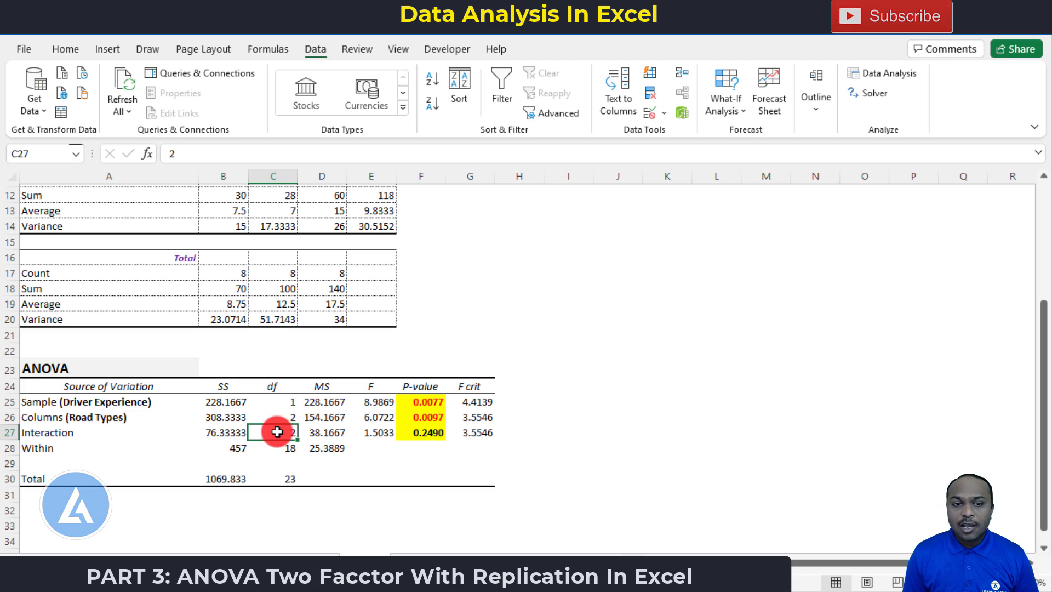
left_click(270, 449)
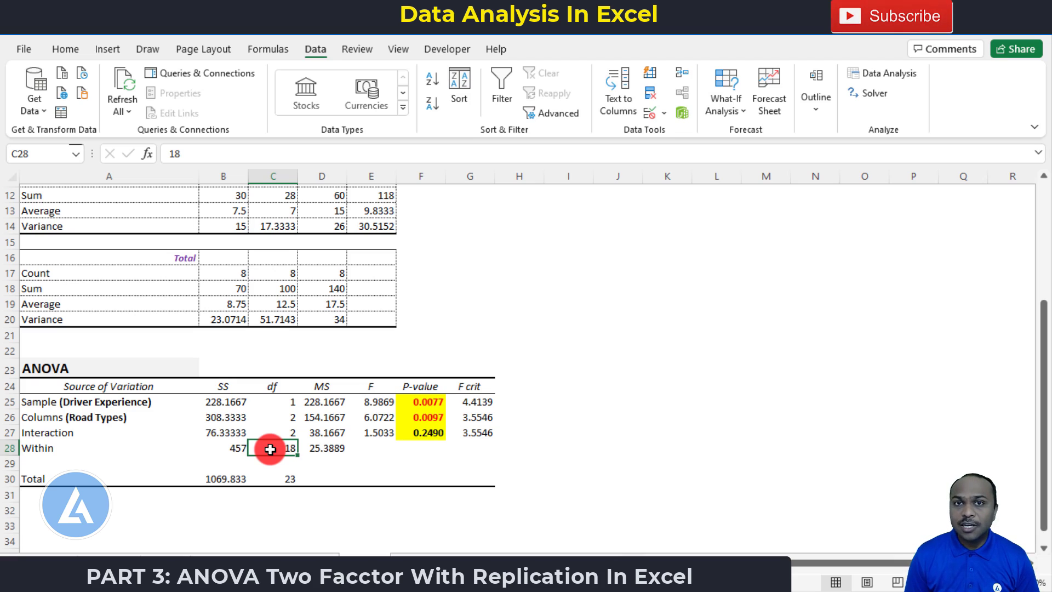
Examine the MS column, relating Driver Experience's sum of squares to its degrees of freedom.
left_click(324, 387)
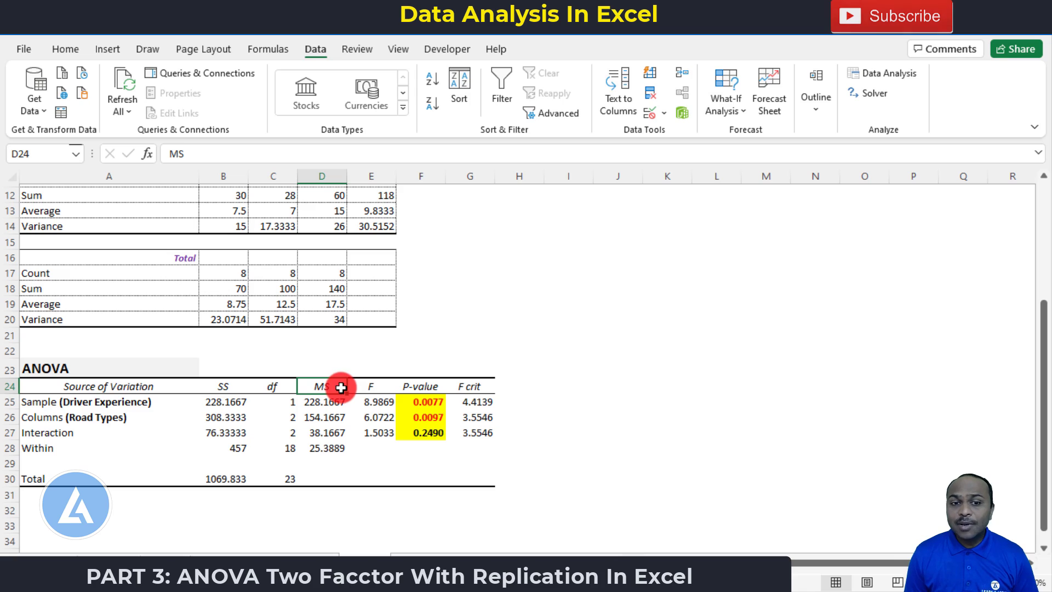
left_click(226, 400)
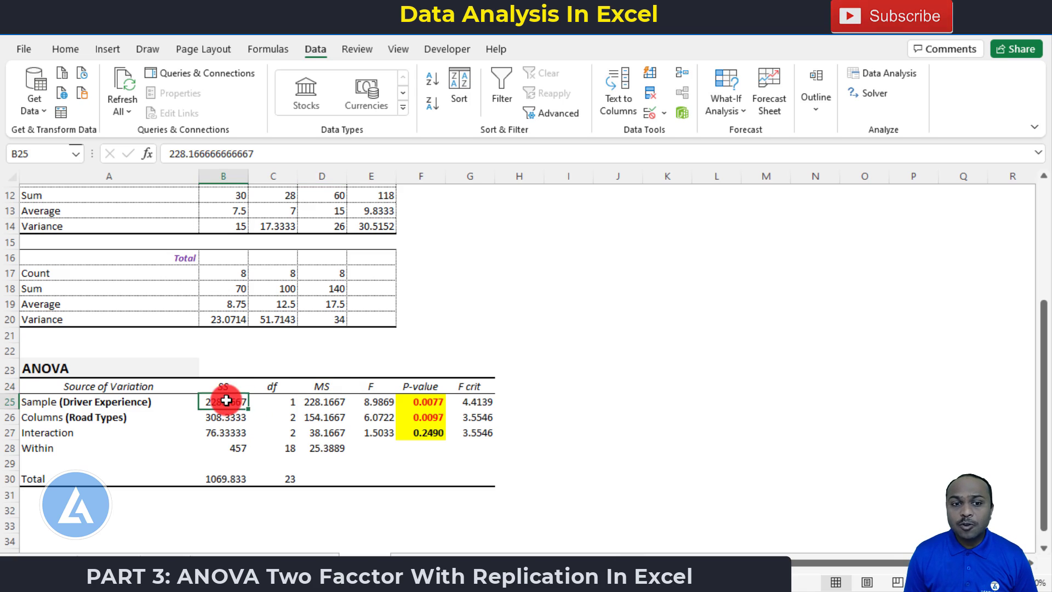
left_click(276, 400)
Examine the F value for Driver Experience as the ratio of its mean square to the Within mean square.
left_click(376, 399)
left_click(376, 389)
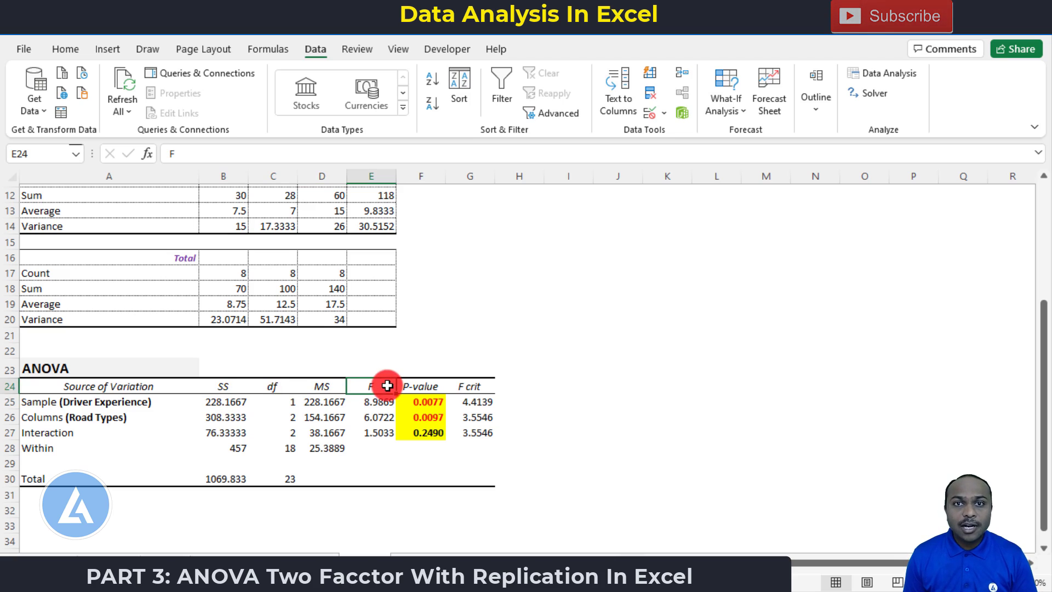
left_click(384, 401)
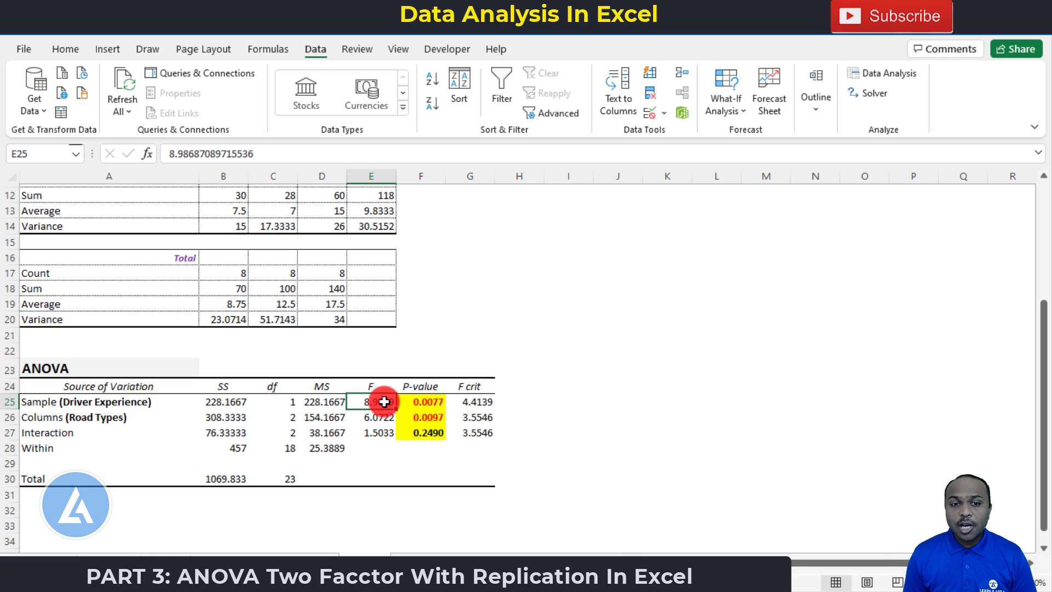
left_click(340, 402)
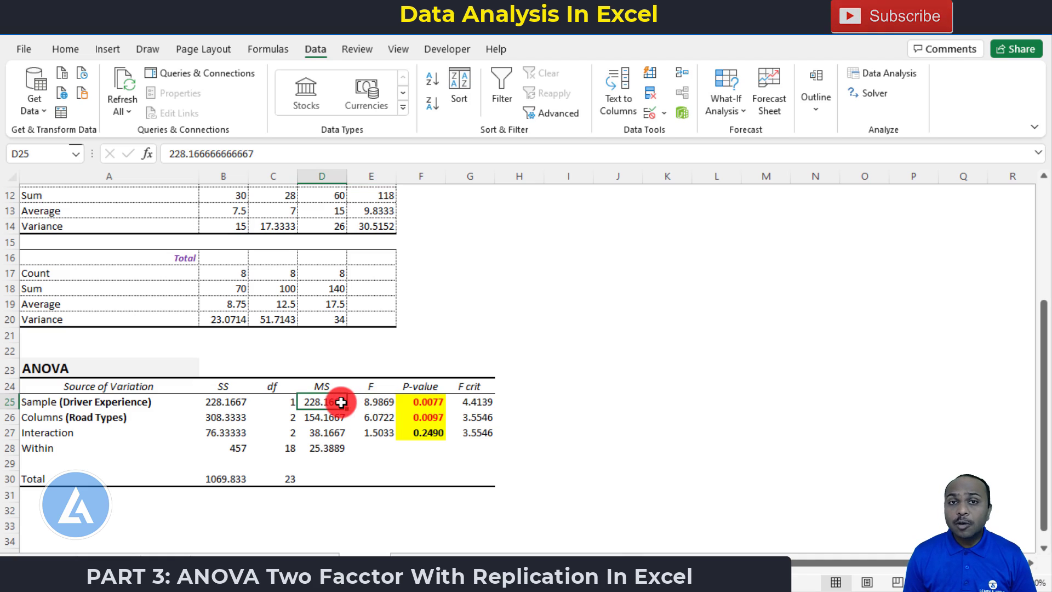
left_click(331, 450)
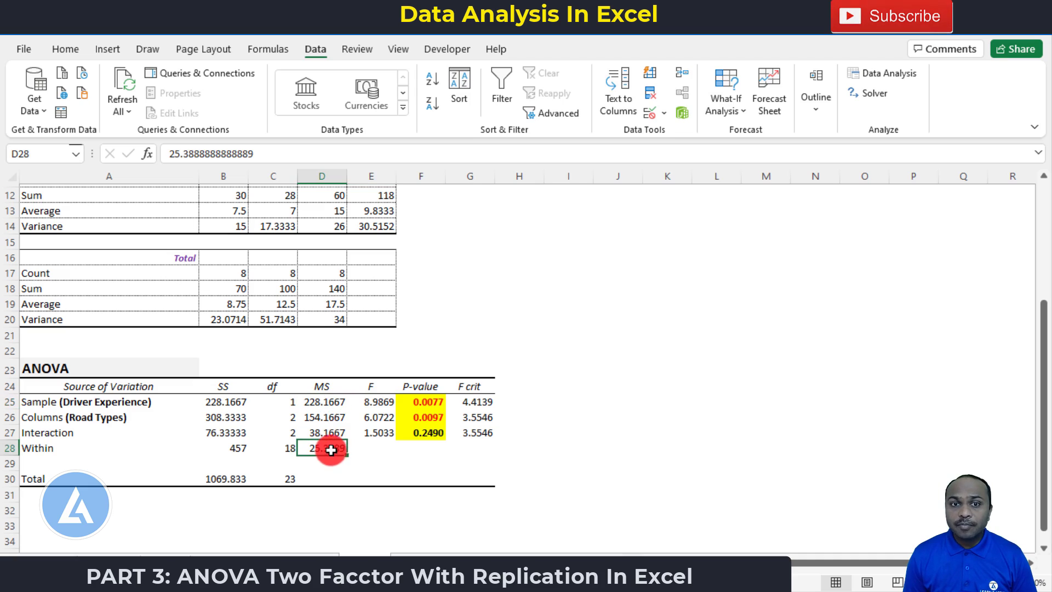
left_click(385, 402)
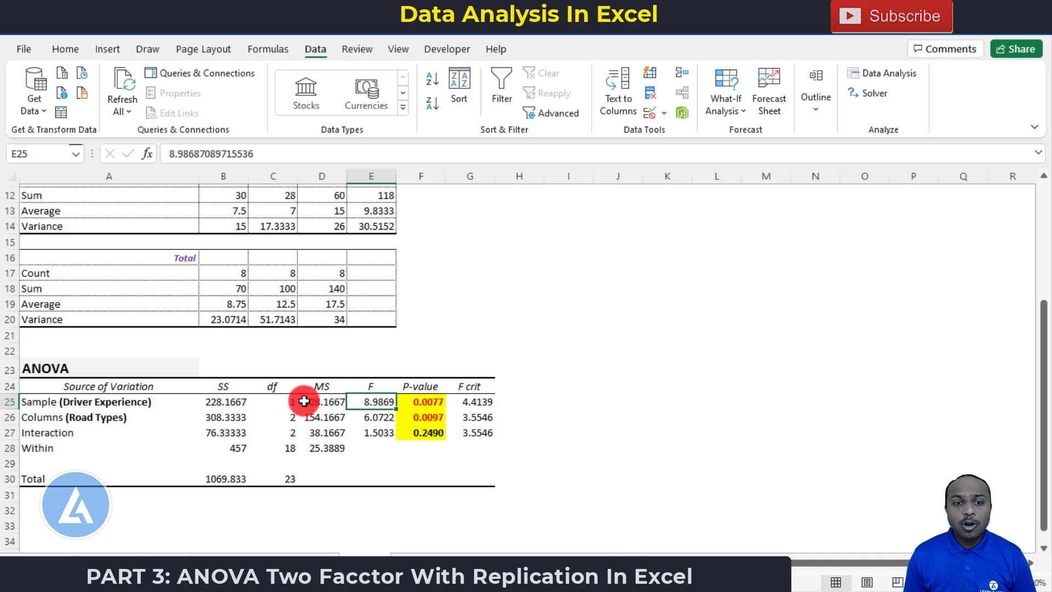
left_click(321, 401)
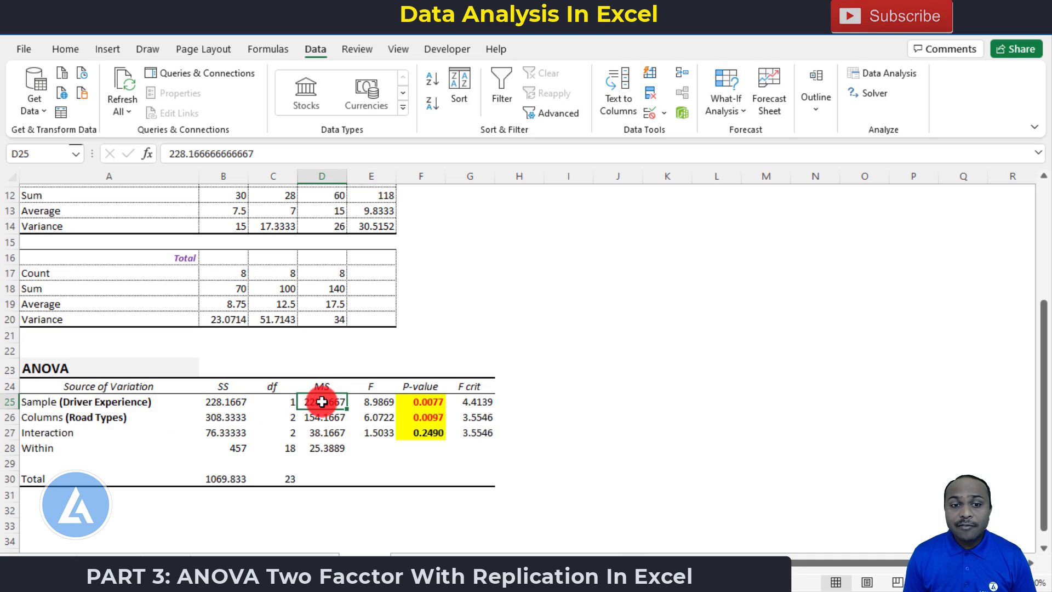
left_click(318, 447)
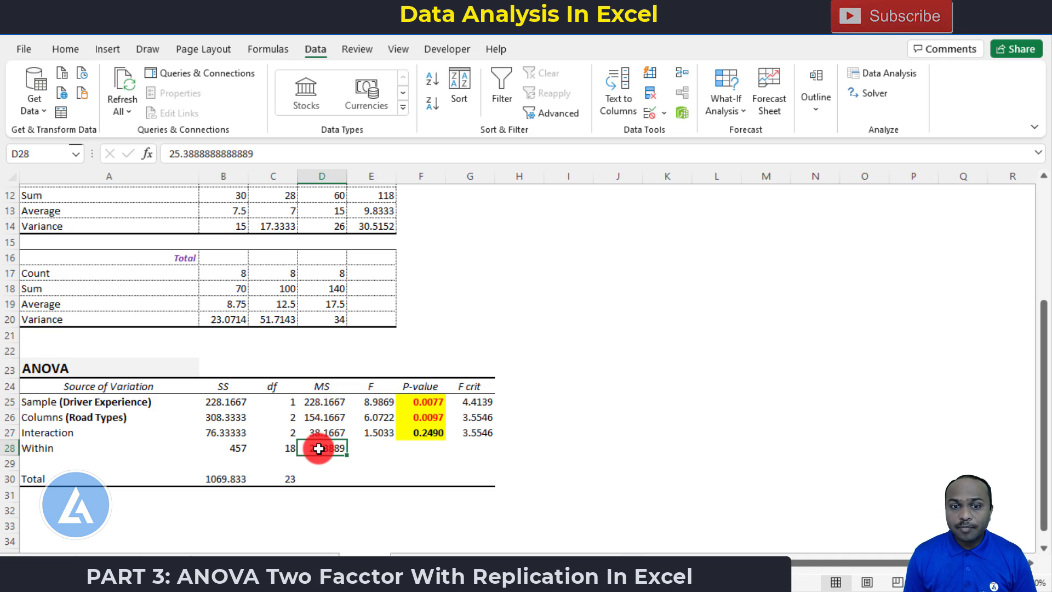
Examine the F values for Road Types and Interaction as ratios of their mean squares to the Within mean square.
left_click(383, 418)
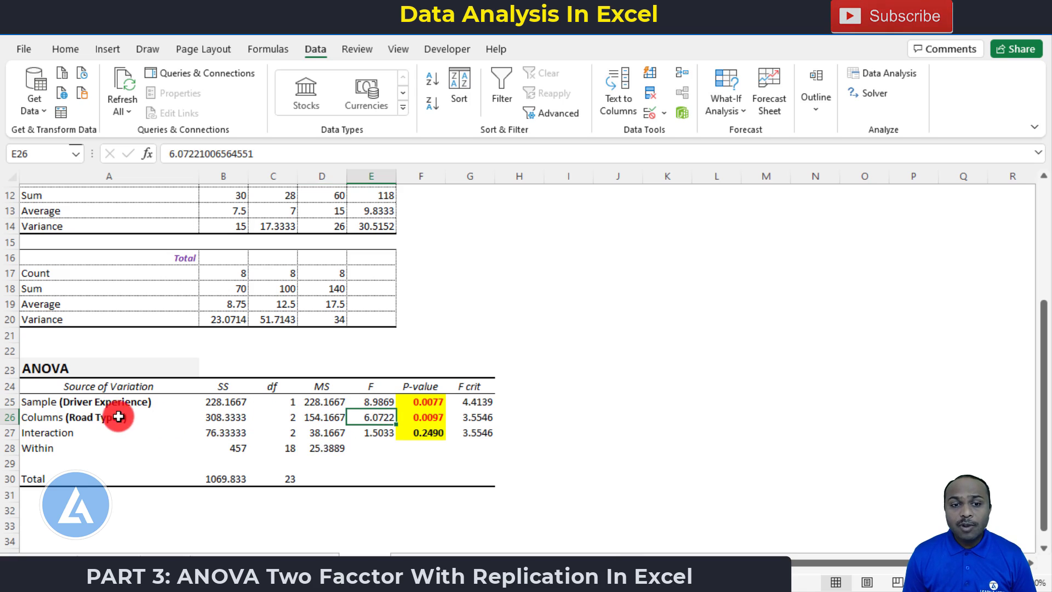
left_click(337, 418)
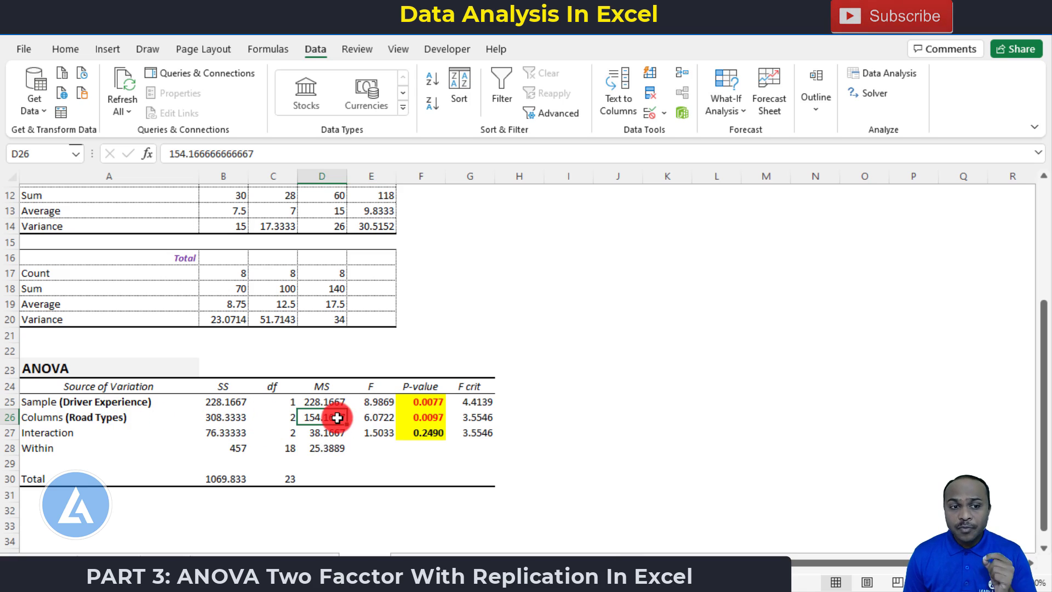
left_click(335, 447)
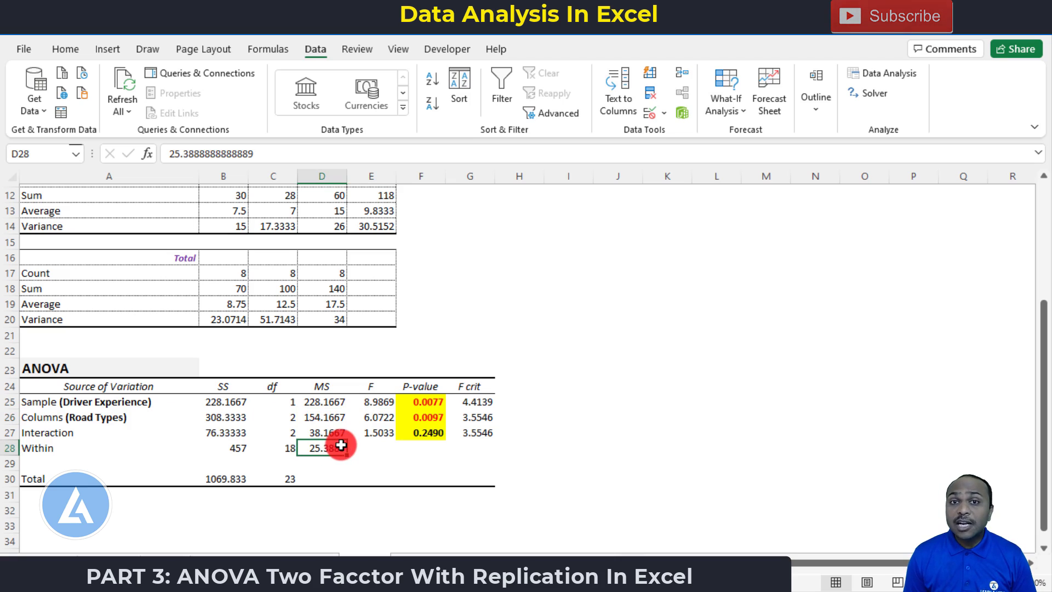
left_click(367, 432)
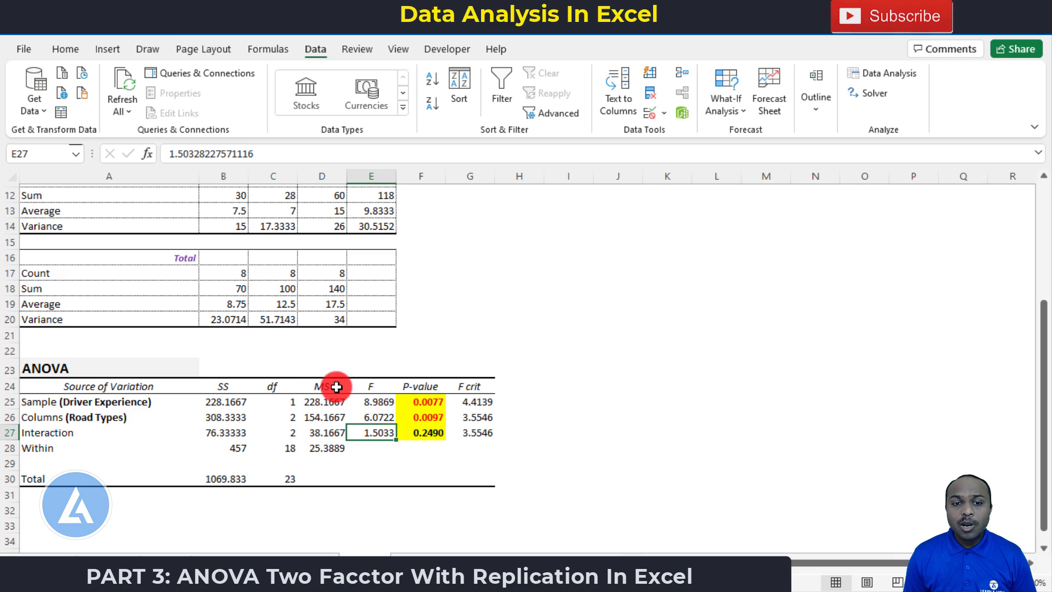
left_click(327, 432)
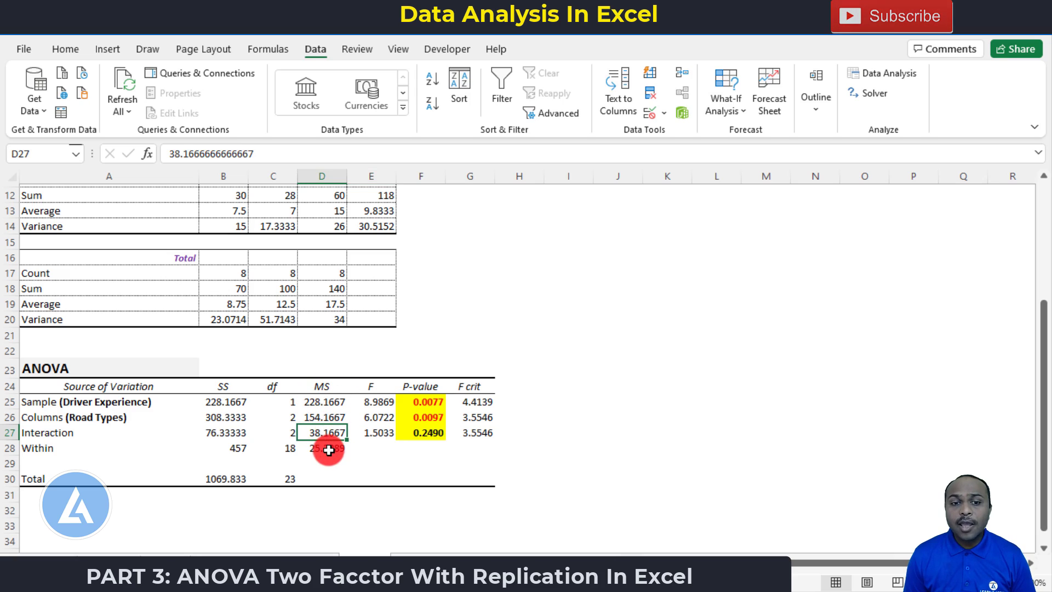
left_click(329, 450)
Compare the F values in the ANOVA table with F crit, including the pair for Driver Experience.
left_click_drag(352, 427, 380, 435)
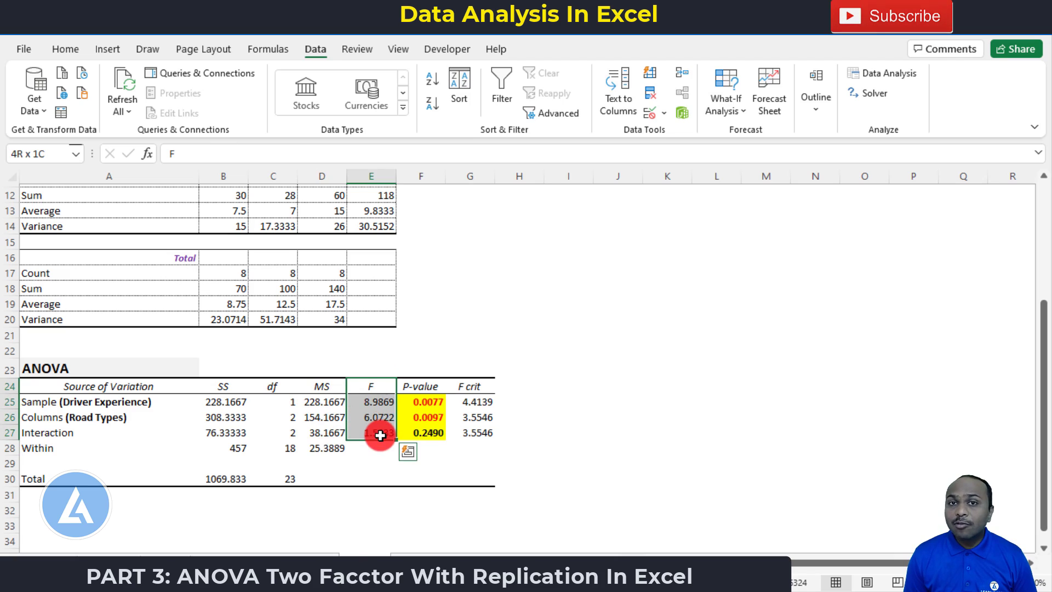
left_click(477, 391)
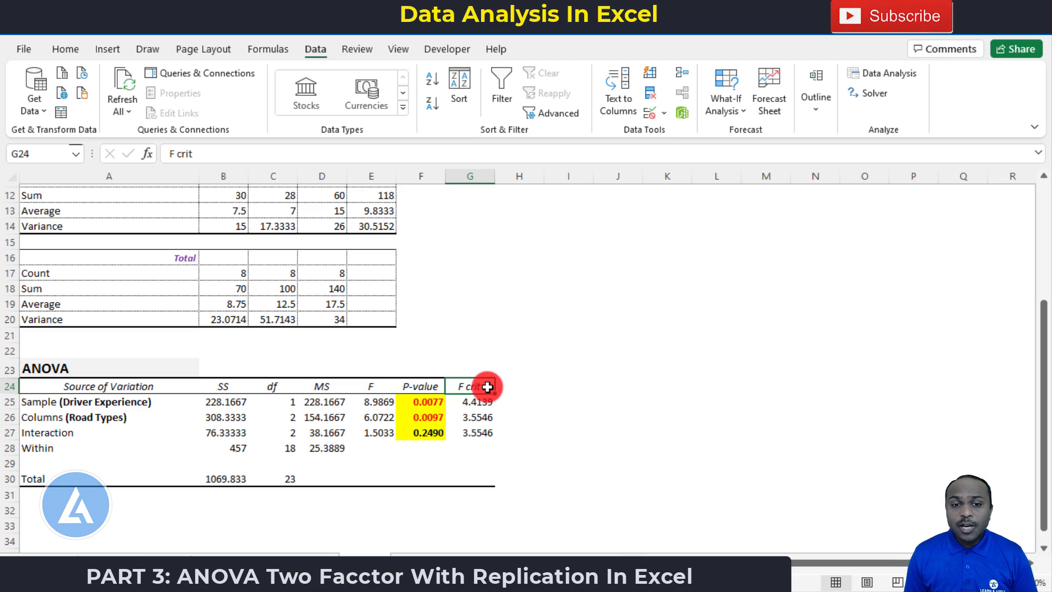
left_click(375, 384)
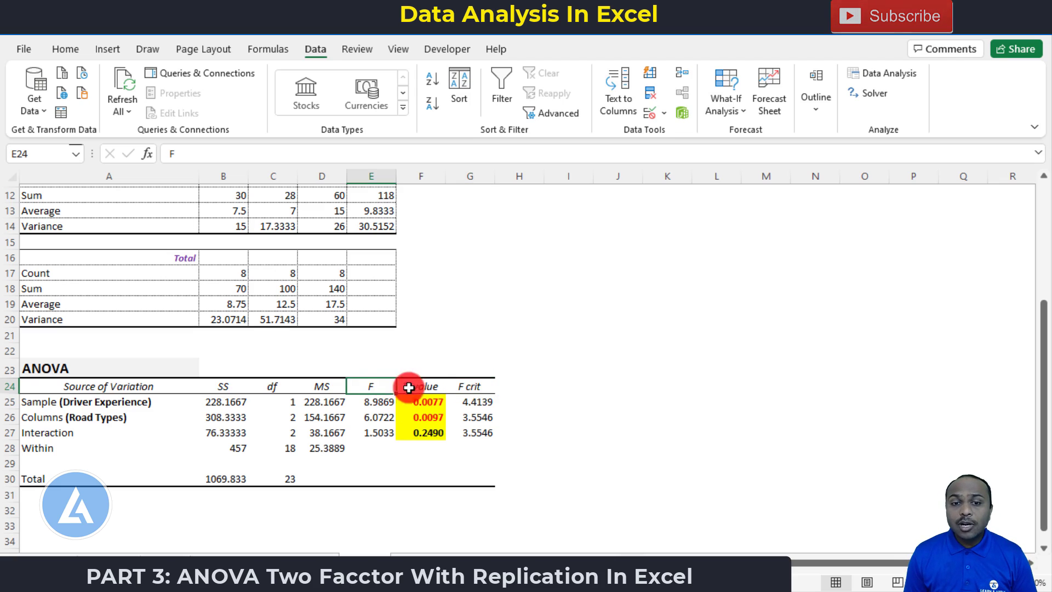
left_click(475, 389)
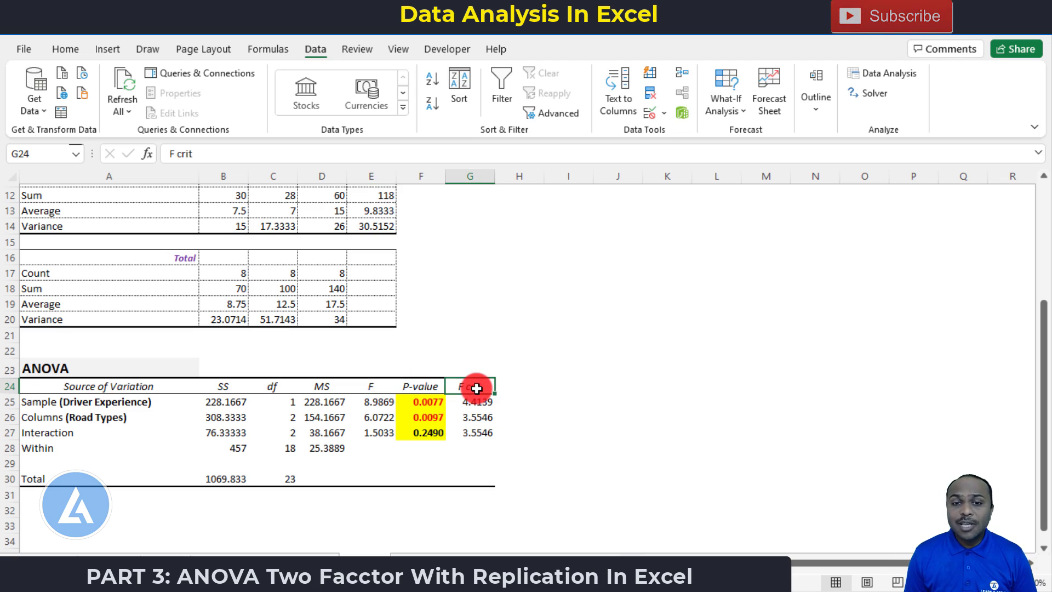
left_click(365, 401)
left_click(476, 400)
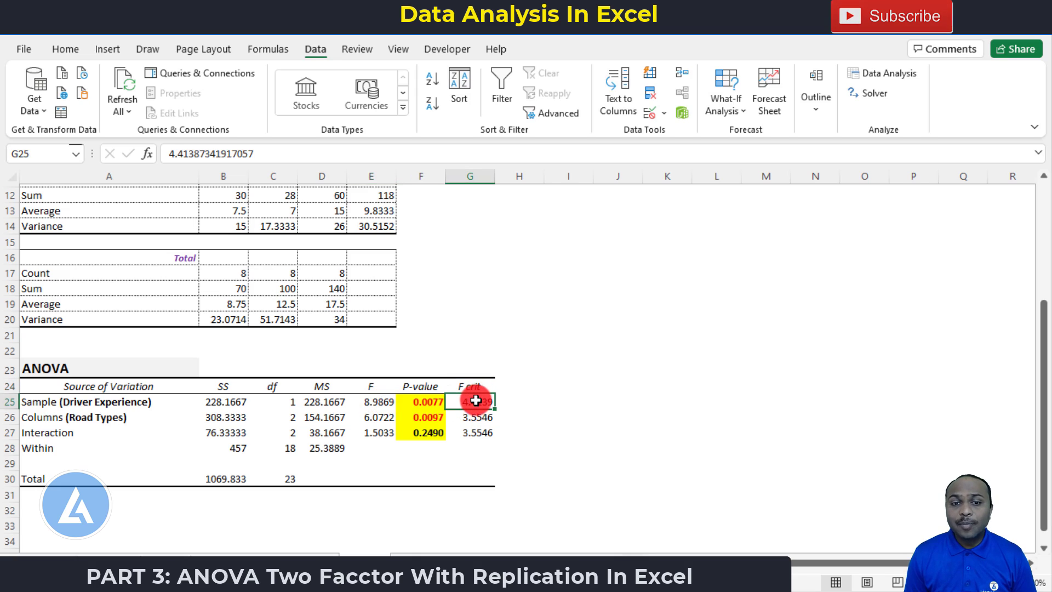
Examine the P-values for Driver Experience, Road Types and Interaction, focusing on the two main factors.
left_click(432, 405)
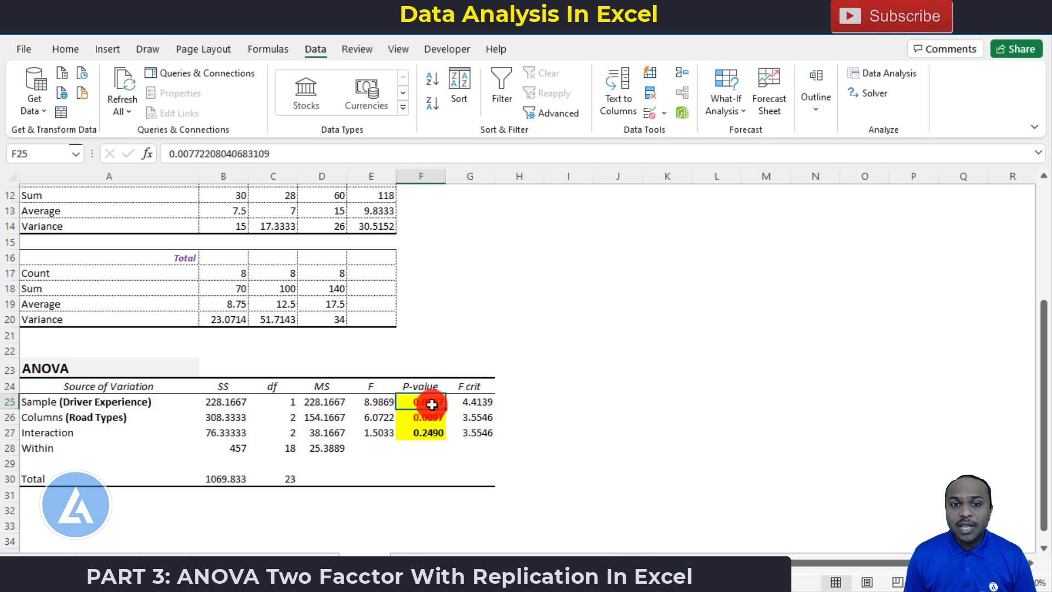
left_click_drag(431, 404, 434, 445)
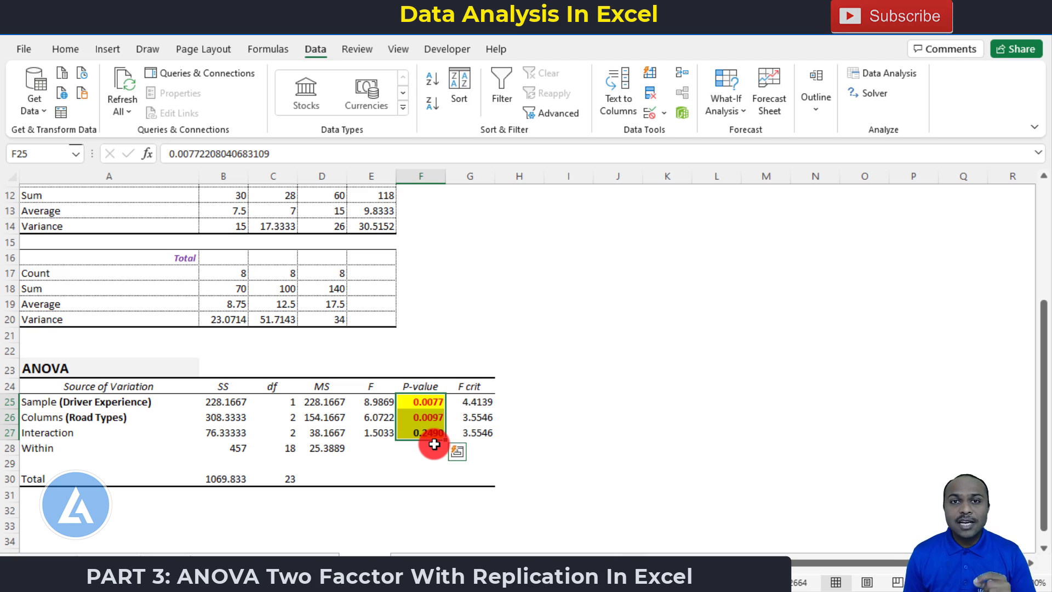
left_click(439, 403)
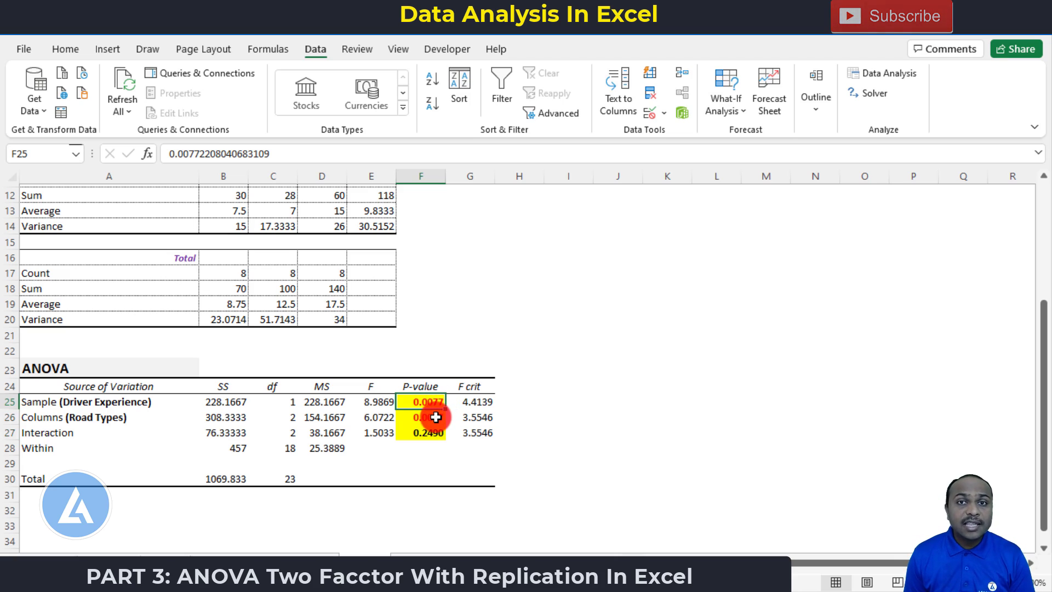
left_click(436, 418)
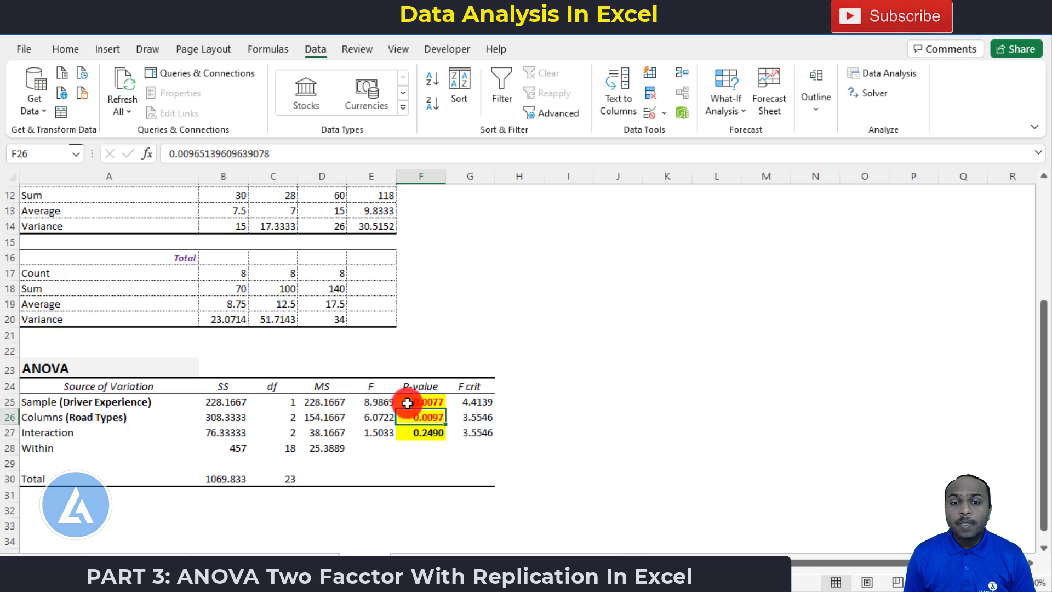
left_click(407, 402)
left_click(407, 418)
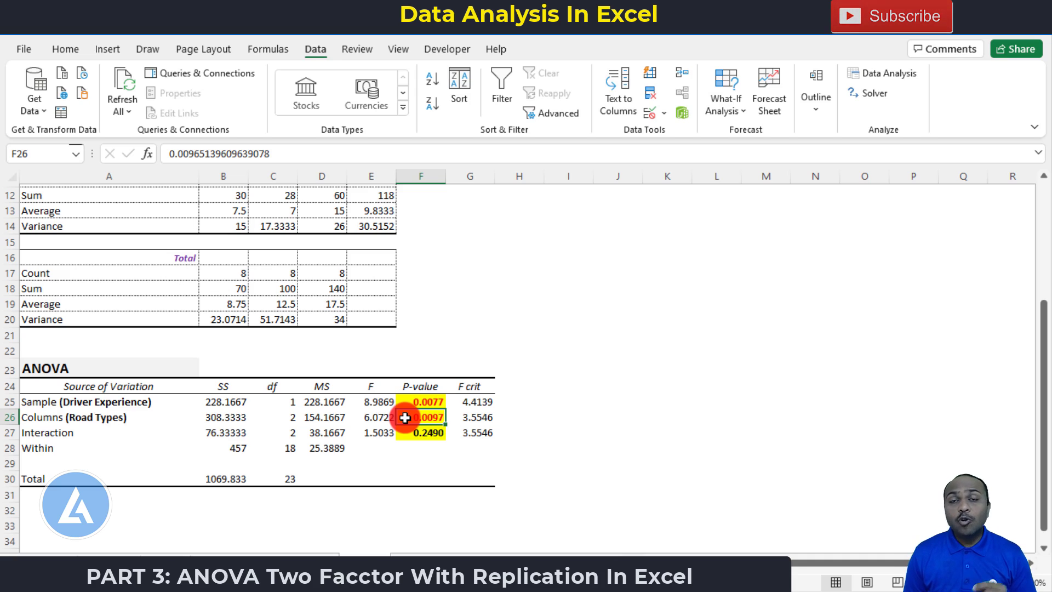
On the source data sheet, fill the blank row labels with No Experience in A3:A5 and Experienced in A7:A9.
left_click(274, 556)
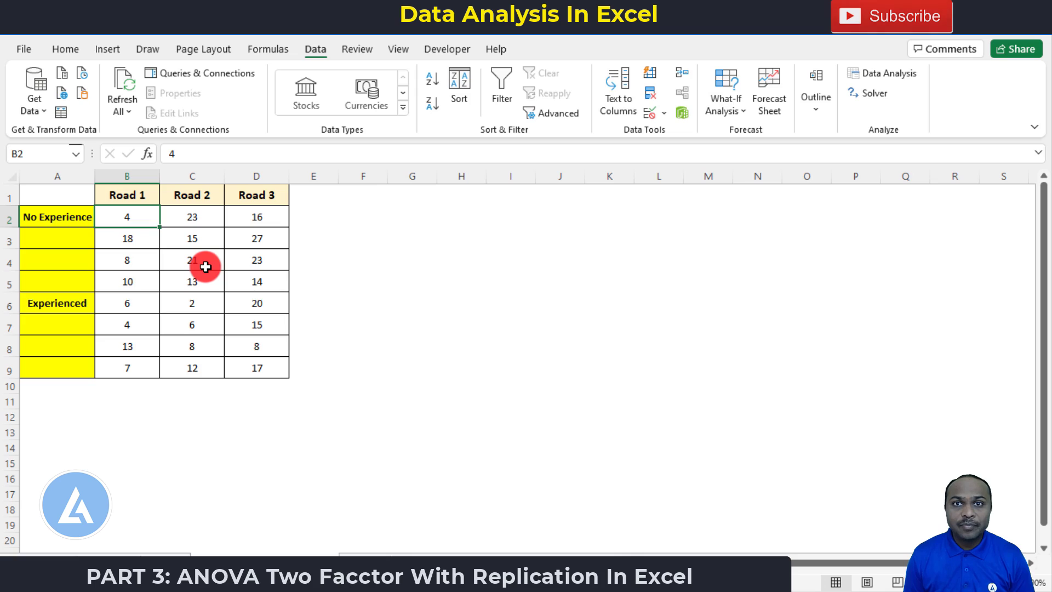
key("Up")
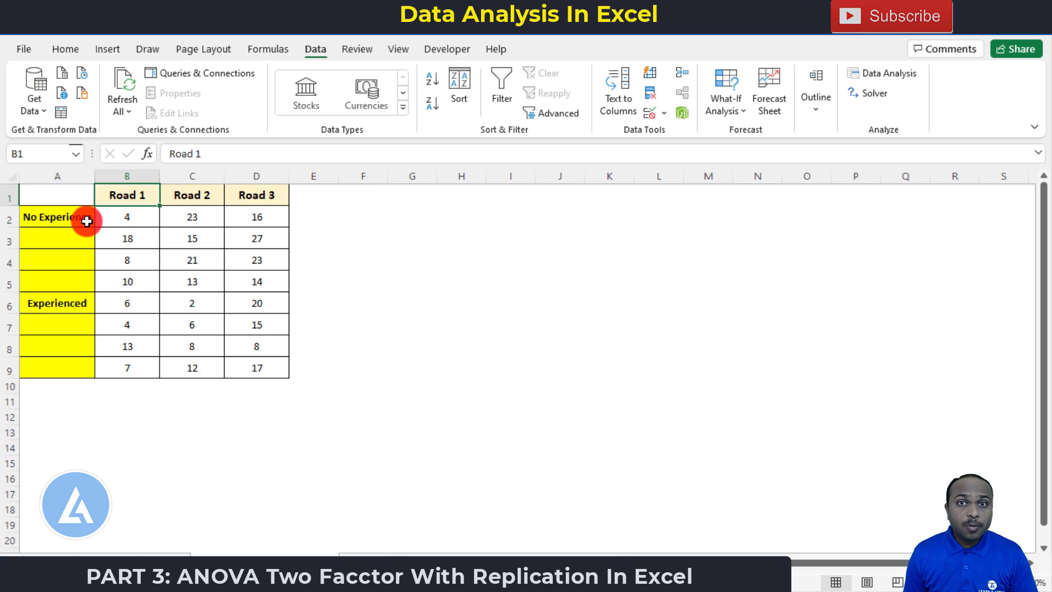
left_click(87, 221)
left_click_drag(94, 227, 88, 378)
left_click(85, 301)
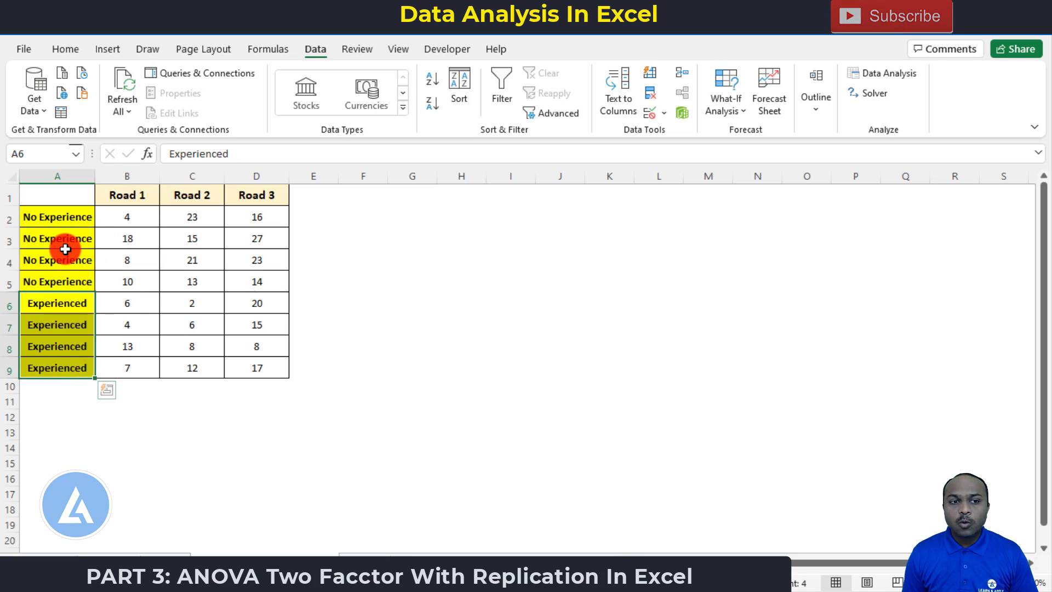
Insert a Box and Whisker chart of the road data by driver experience and add a legend to it.
left_click(176, 265)
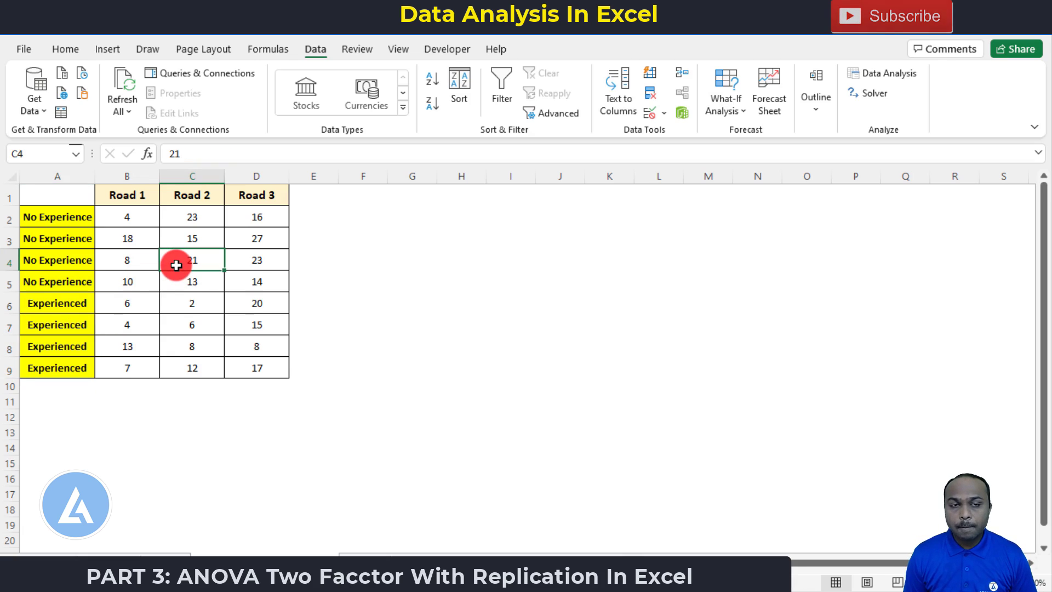
left_click(108, 50)
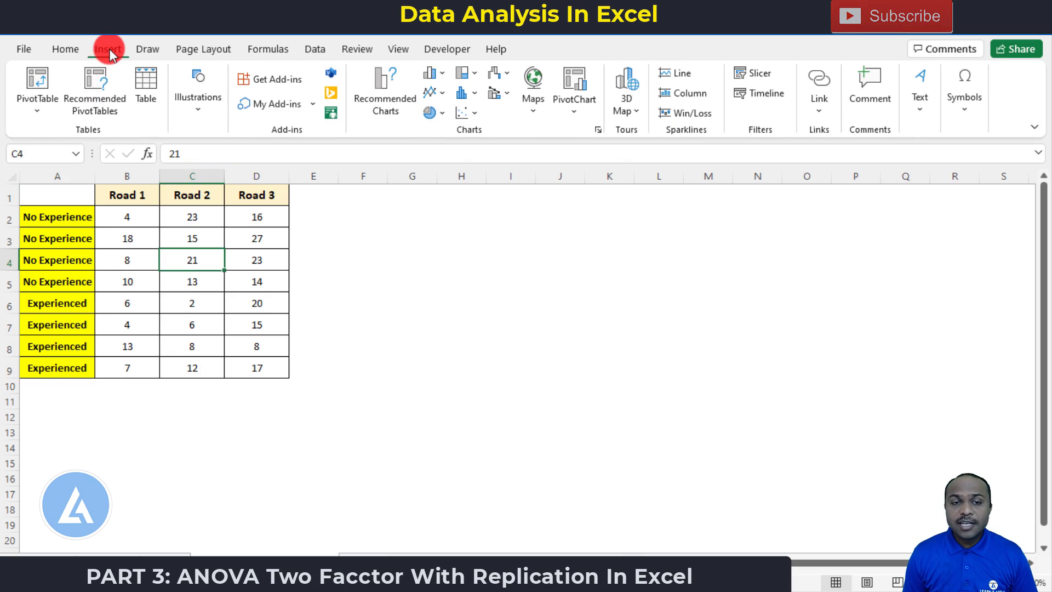
left_click(475, 94)
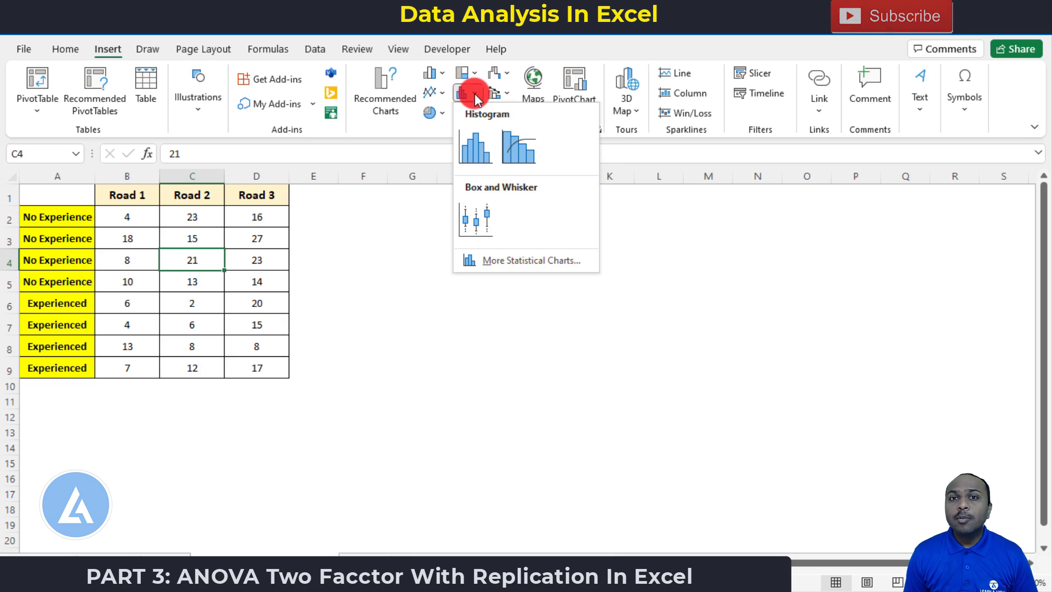
left_click(482, 219)
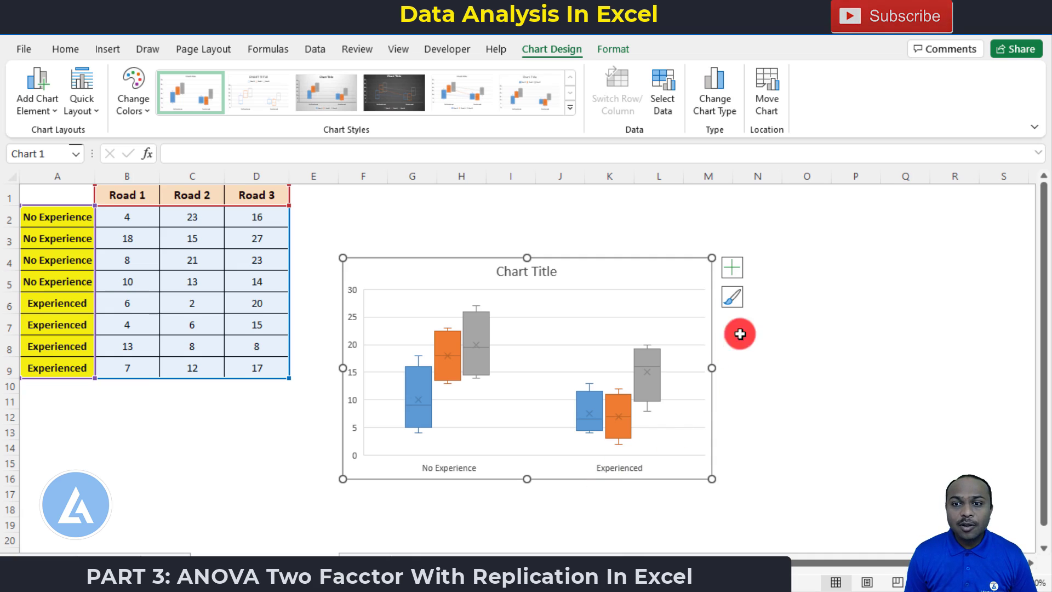
left_click(734, 268)
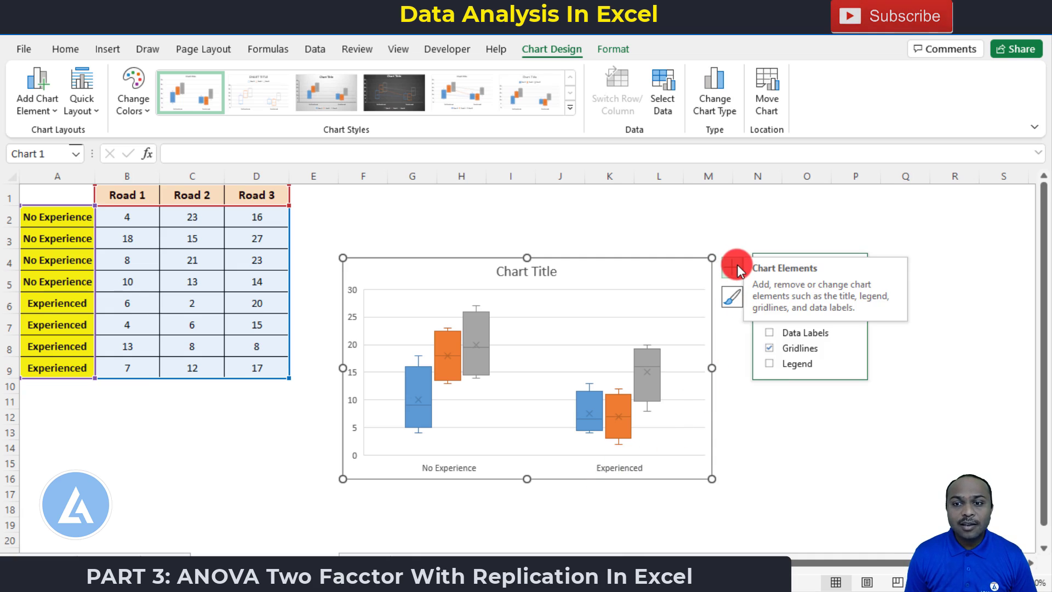
left_click(773, 364)
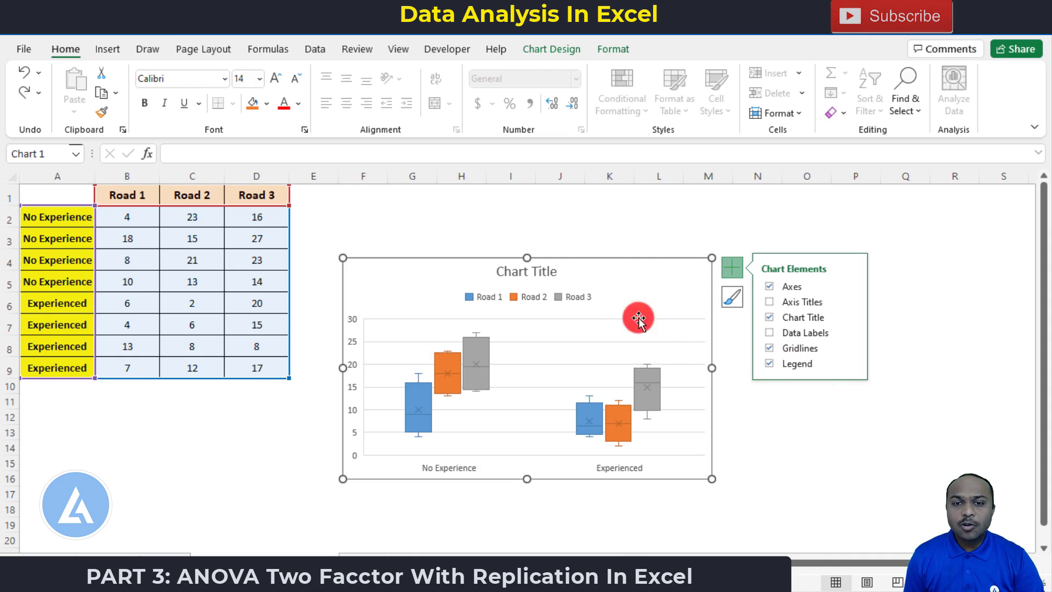
Change the chart title to "Boxplot For Corrects".
left_click(555, 275)
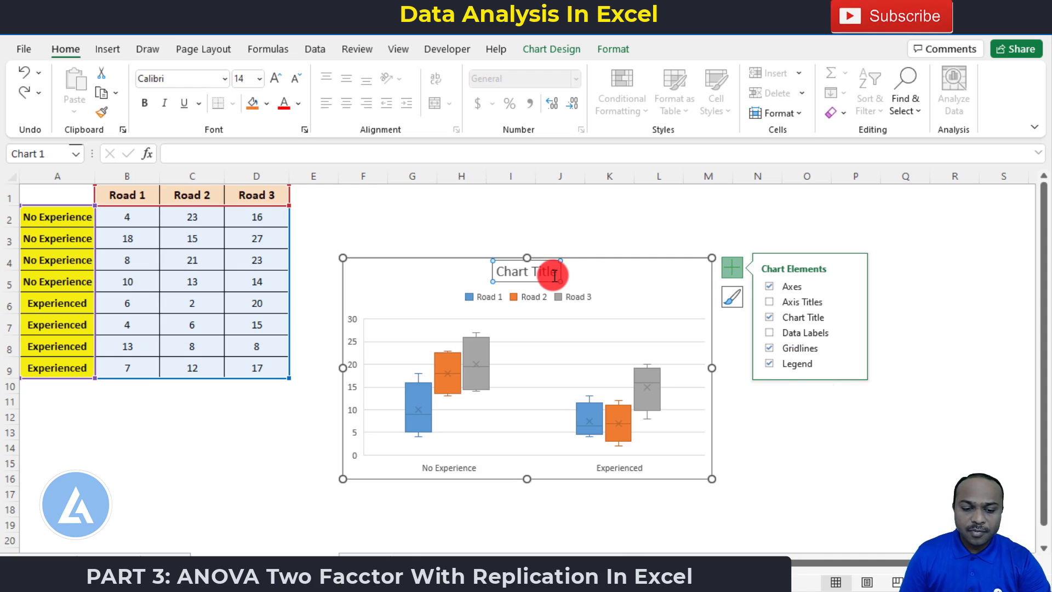
type("Boxplot")
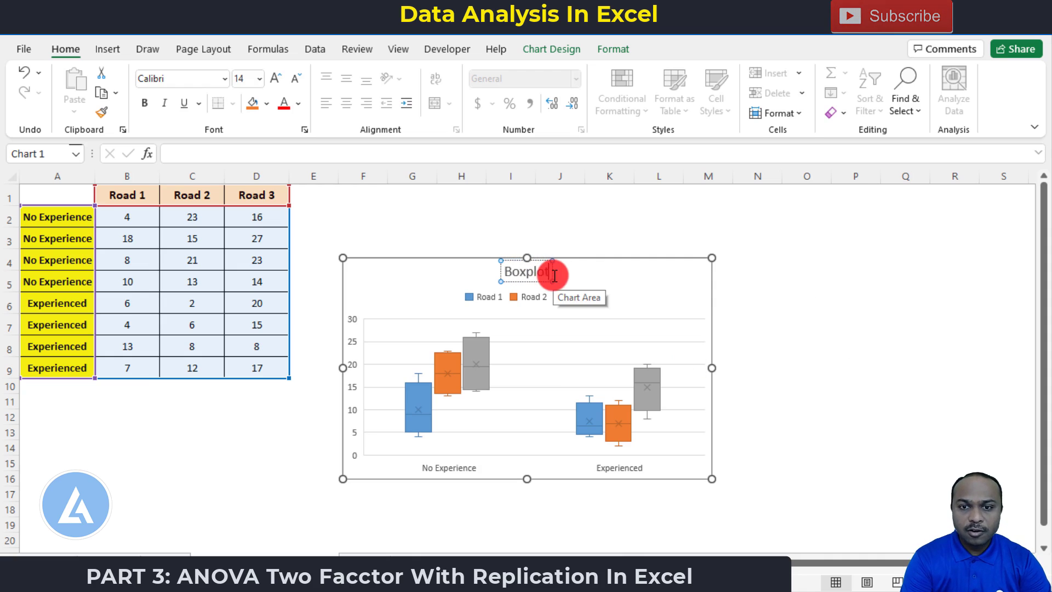
type(" For Roo")
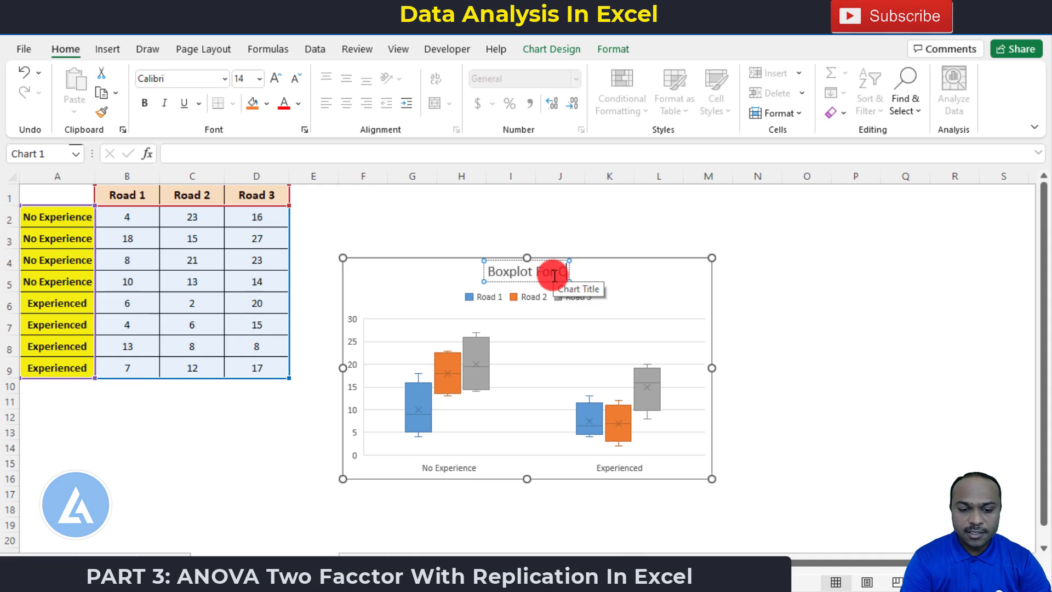
key("BackSpace")
key("BackSpace")
key("BackSpace")
type("Corrects")
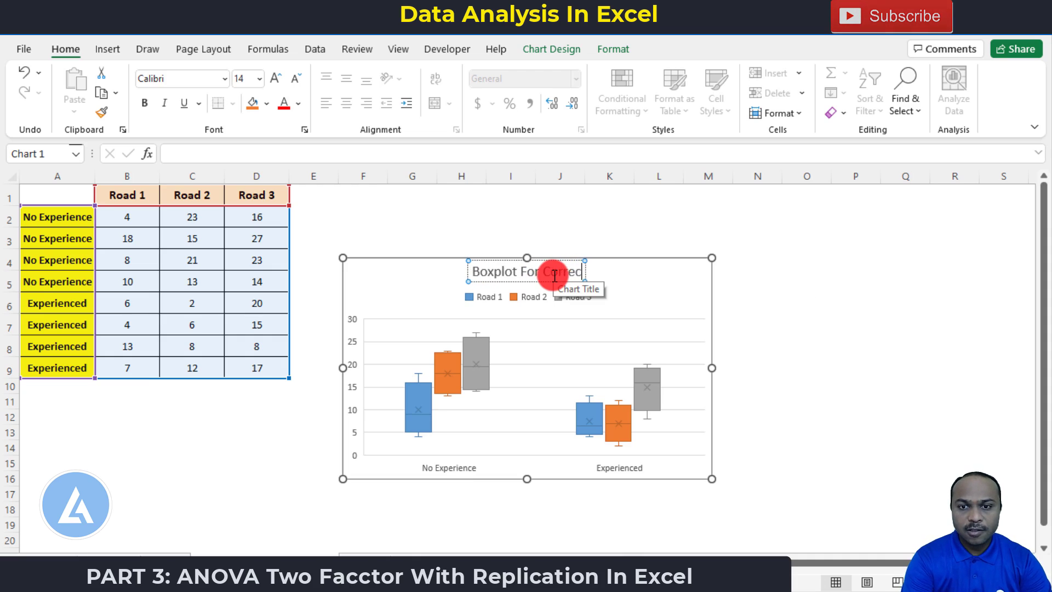
left_click(760, 318)
Enlarge the boxplot chart beside the data so it spans about columns F to P and rows 1 to 16.
left_click(695, 279)
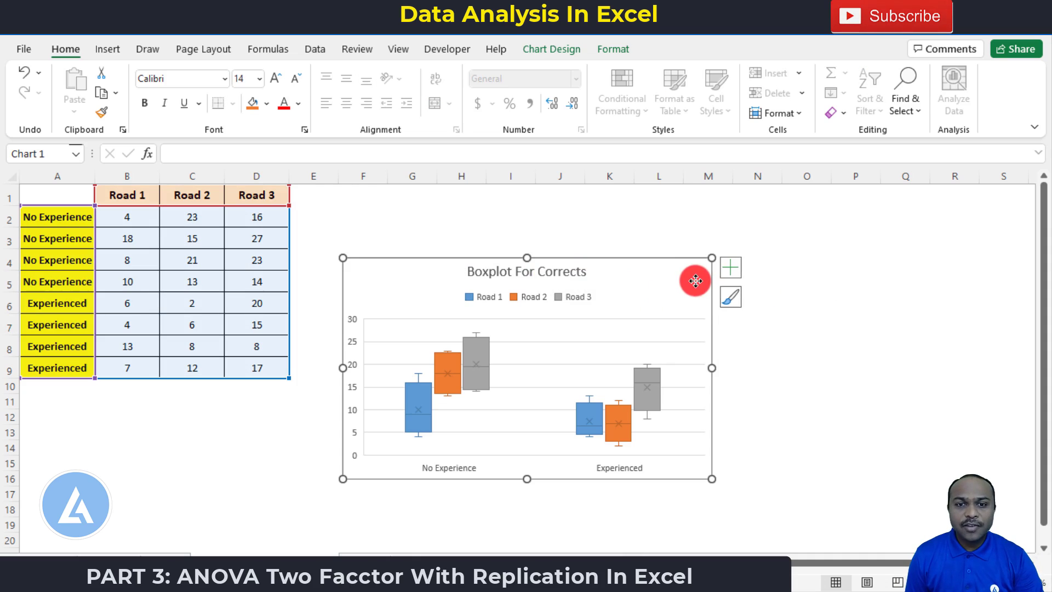
left_click_drag(712, 256, 875, 202)
left_click(955, 302)
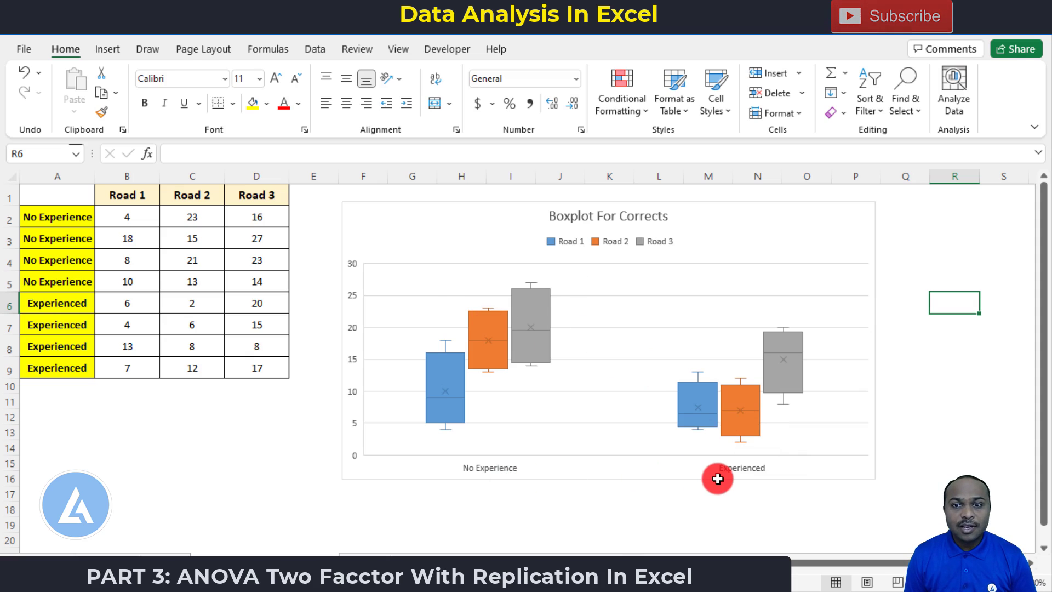
Examine the Road 1, Road 2 and Road 3 boxes for No Experience and Experienced drivers in the chart.
left_click(460, 382)
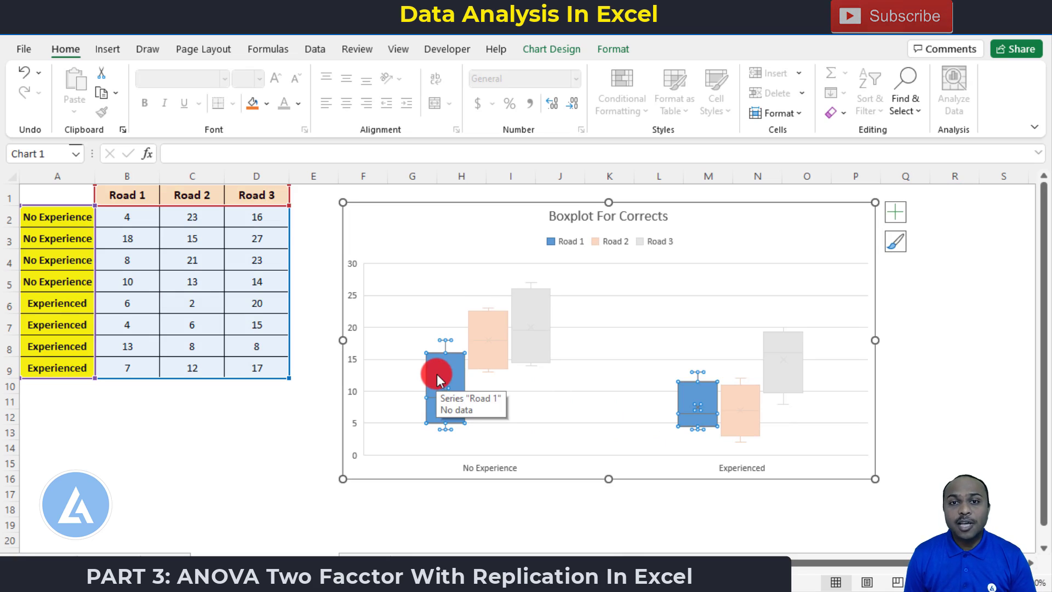
left_click(502, 317)
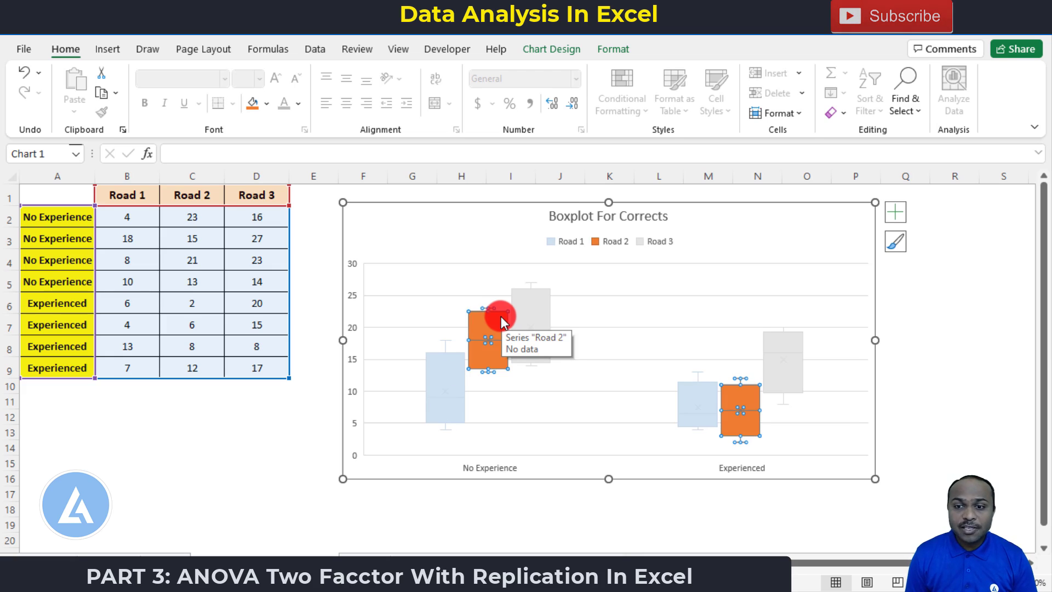
left_click(534, 311)
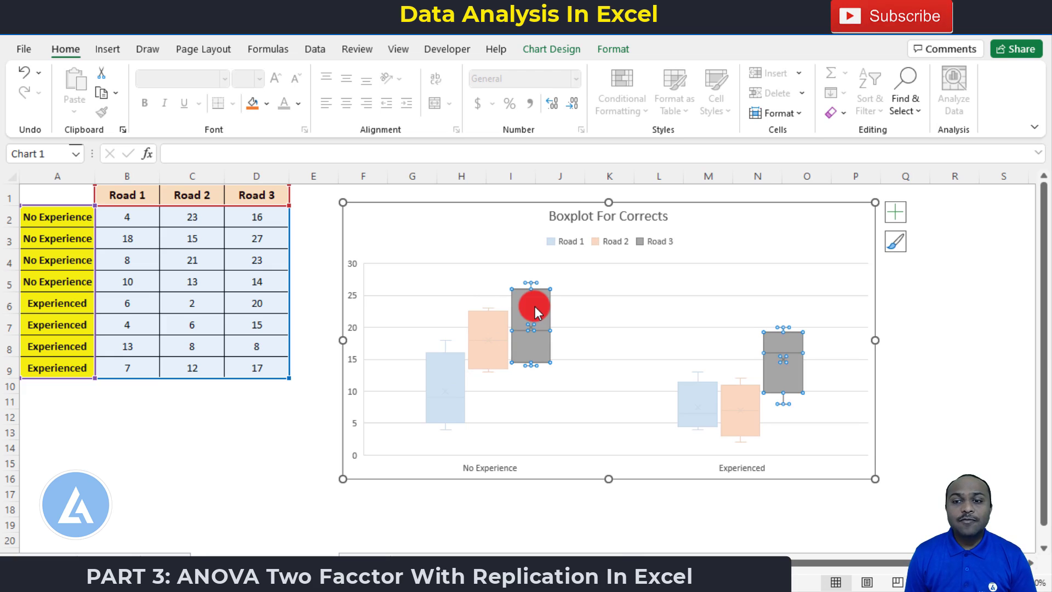
left_click(907, 324)
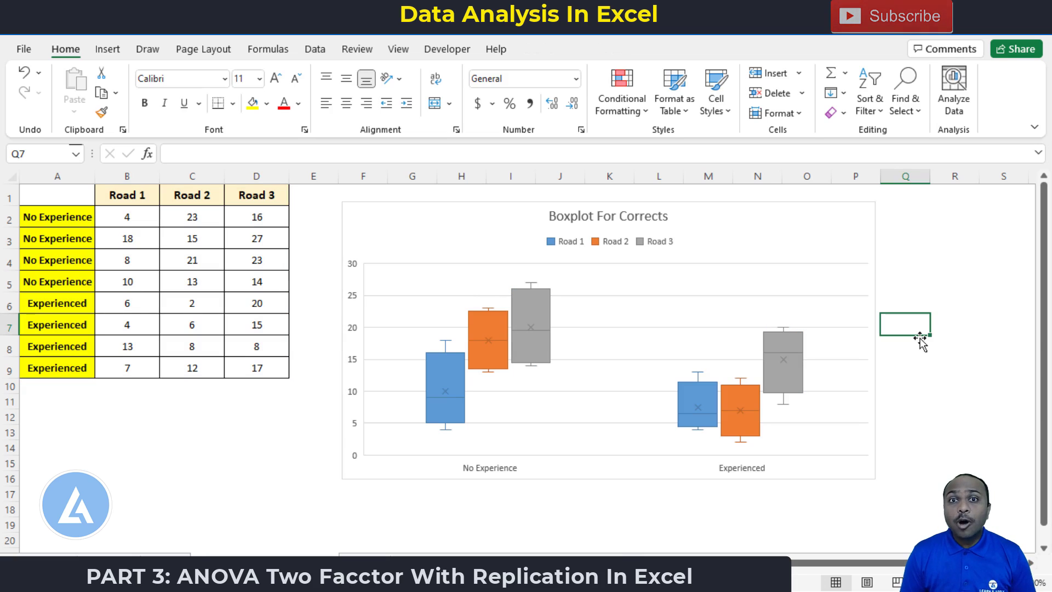